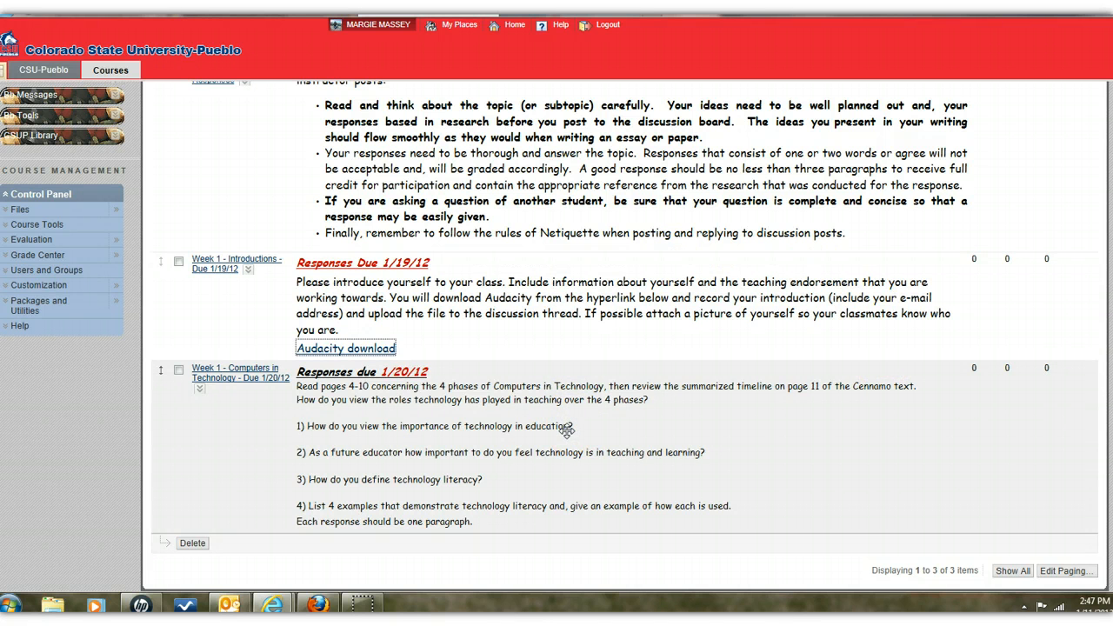
# Follow the 'Audacity download' link in the Week 1 Introductions prompt to the Audacity site
pyautogui.click(585, 422)
pyautogui.click(587, 411)
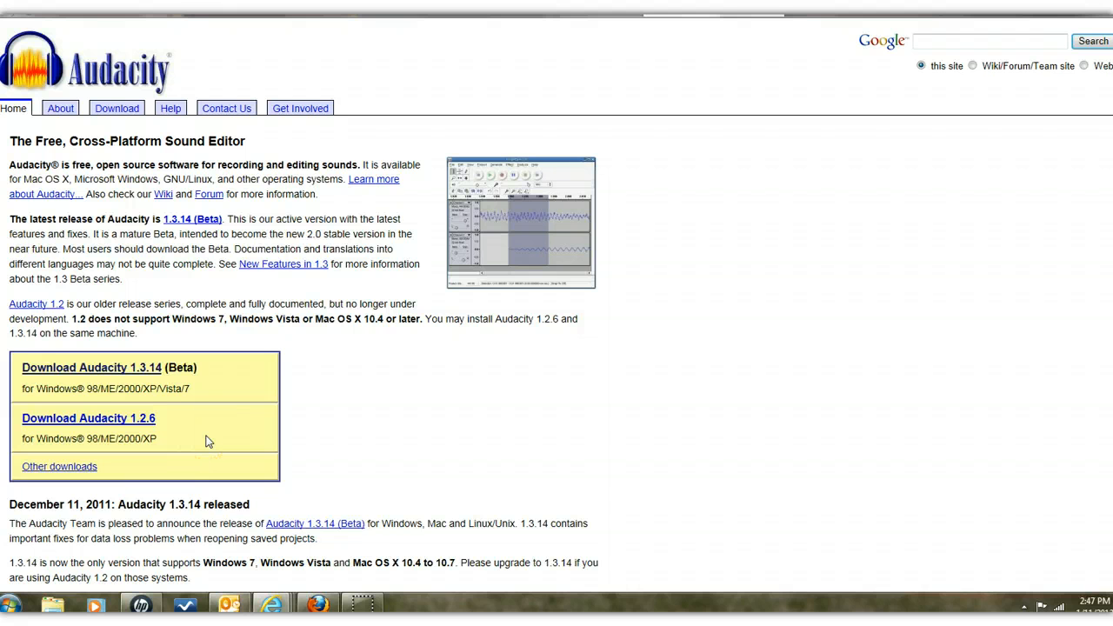
# Open the Audacity 1.3.14 (Beta) Windows page and start downloading the 1.3.14 installer
pyautogui.click(111, 373)
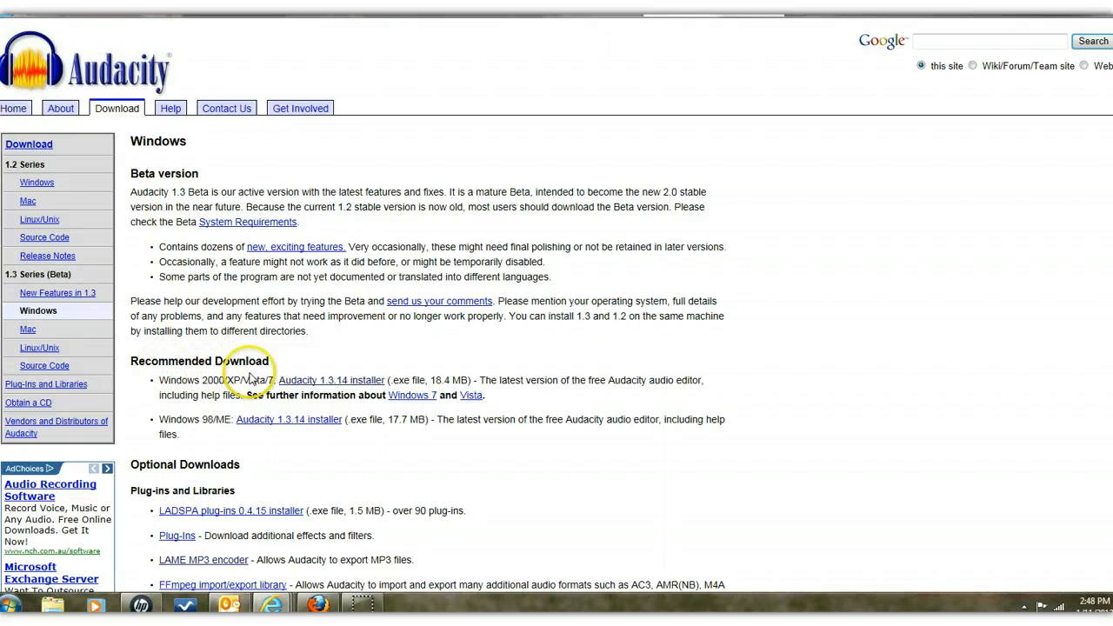
pyautogui.click(337, 385)
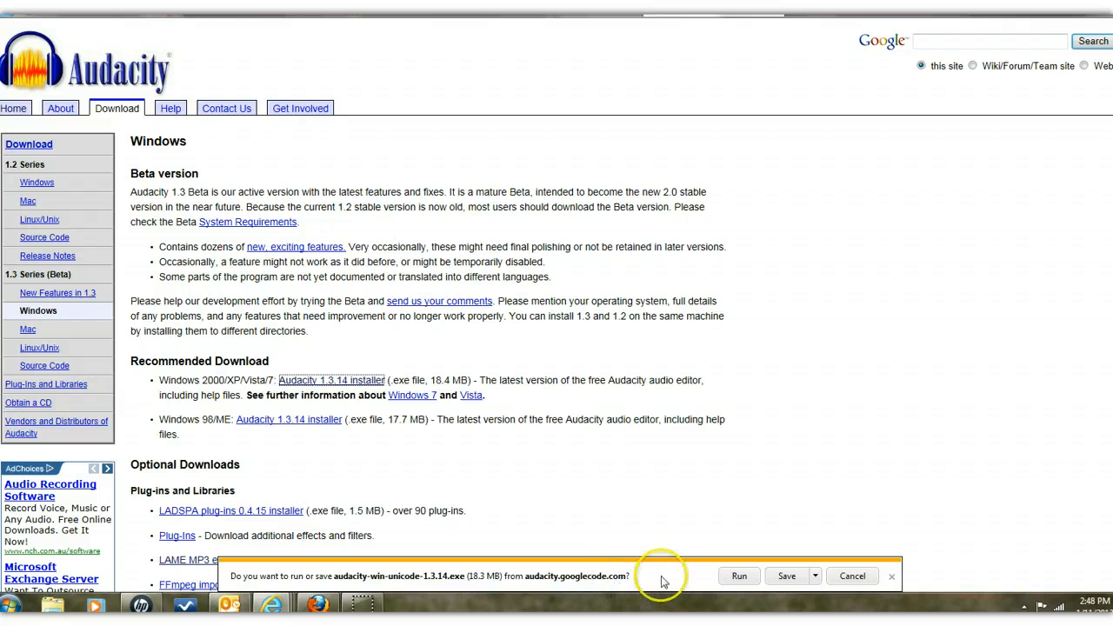
# Run the downloaded audacity-win-unicode-1.3.14.exe and accept the default setup language
pyautogui.click(738, 578)
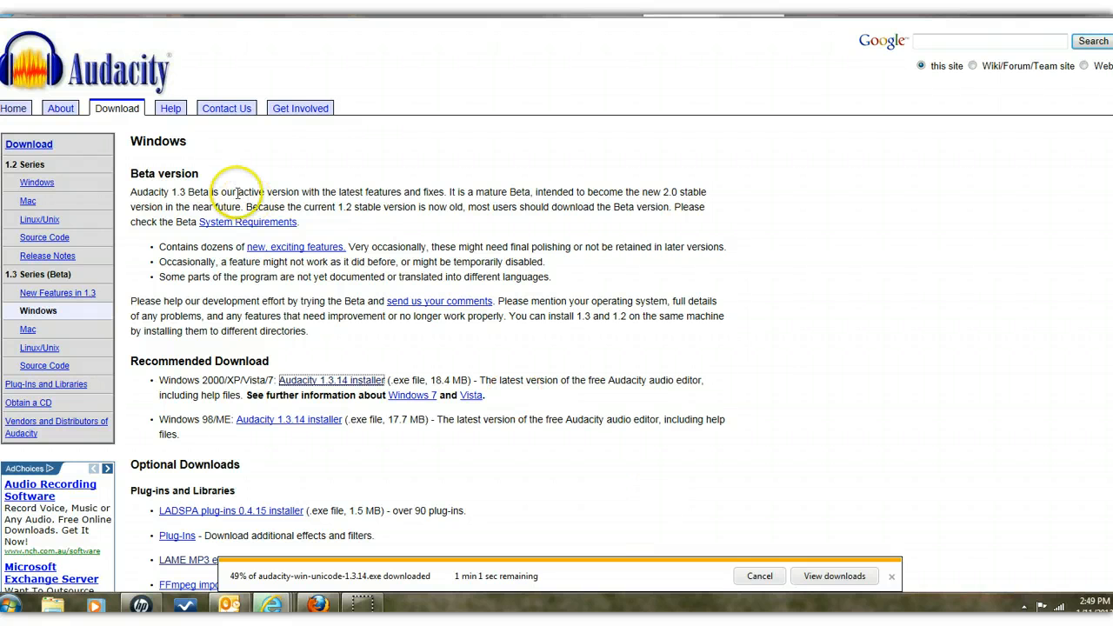
pyautogui.click(982, 328)
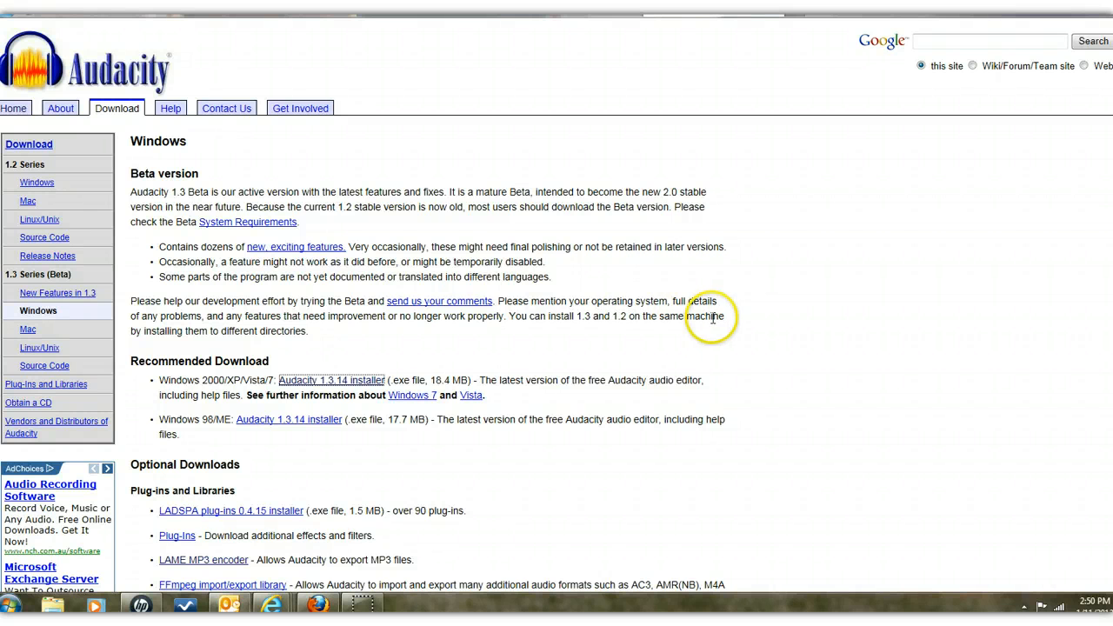
pyautogui.press('Return')
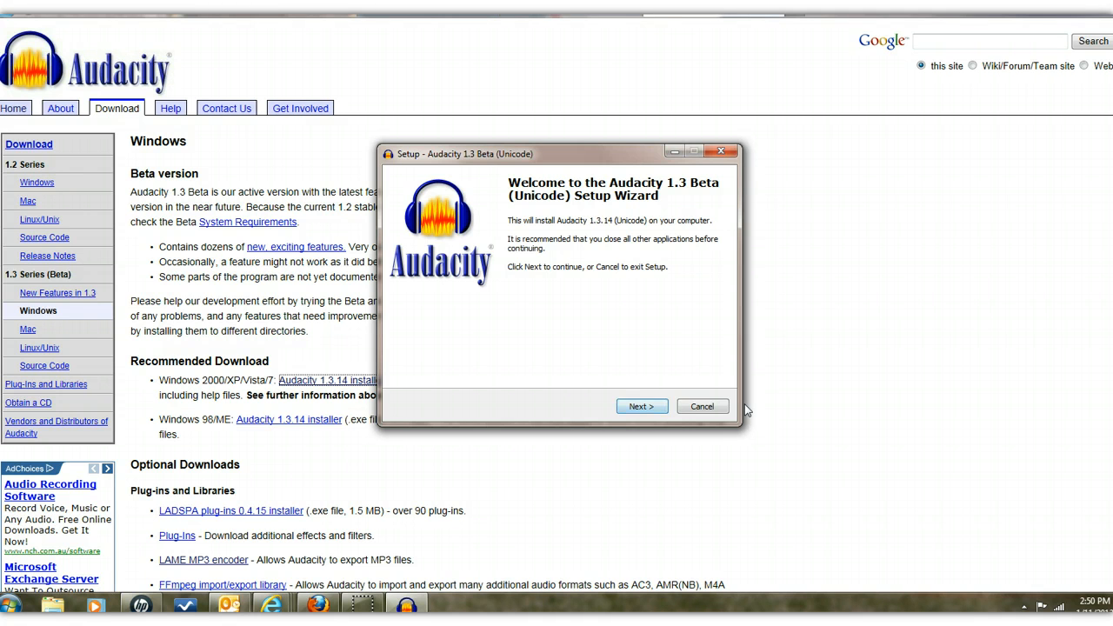
# Advance the wizard to Ready to Install, keeping C:\Program Files (x86)\Audacity 1.3 Beta (Unicode) and the desktop icon
pyautogui.click(674, 152)
pyautogui.click(709, 372)
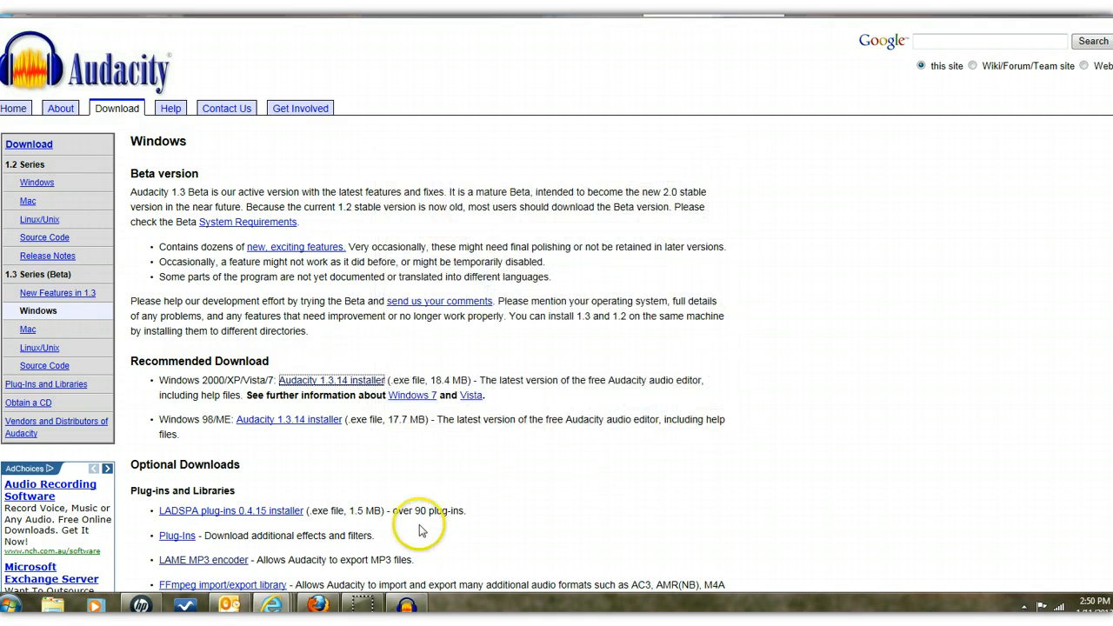
pyautogui.click(409, 604)
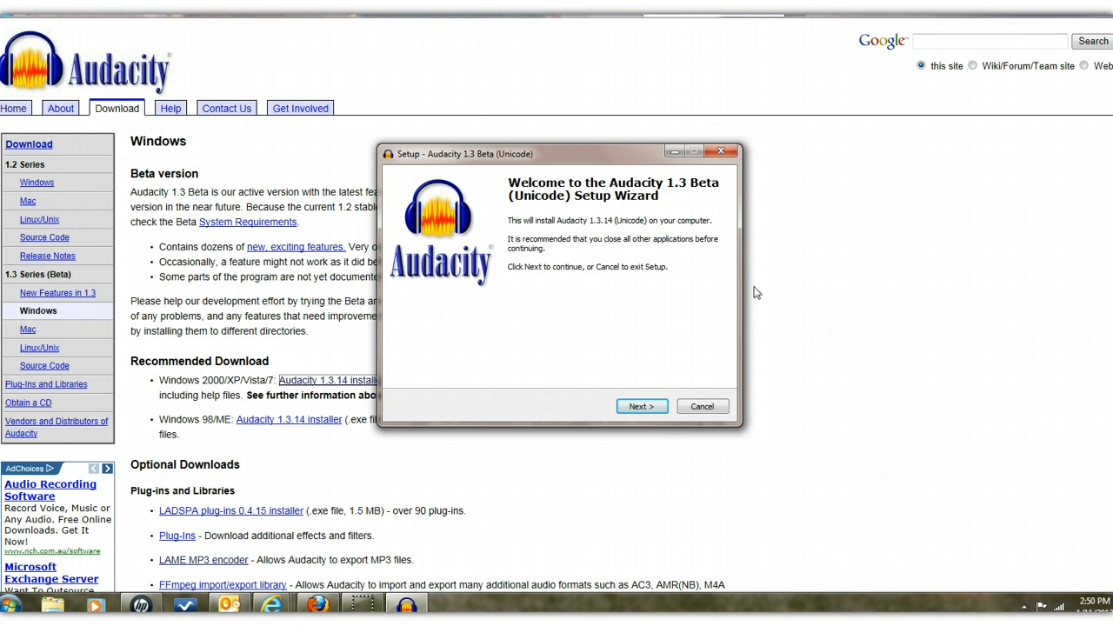
pyautogui.click(642, 406)
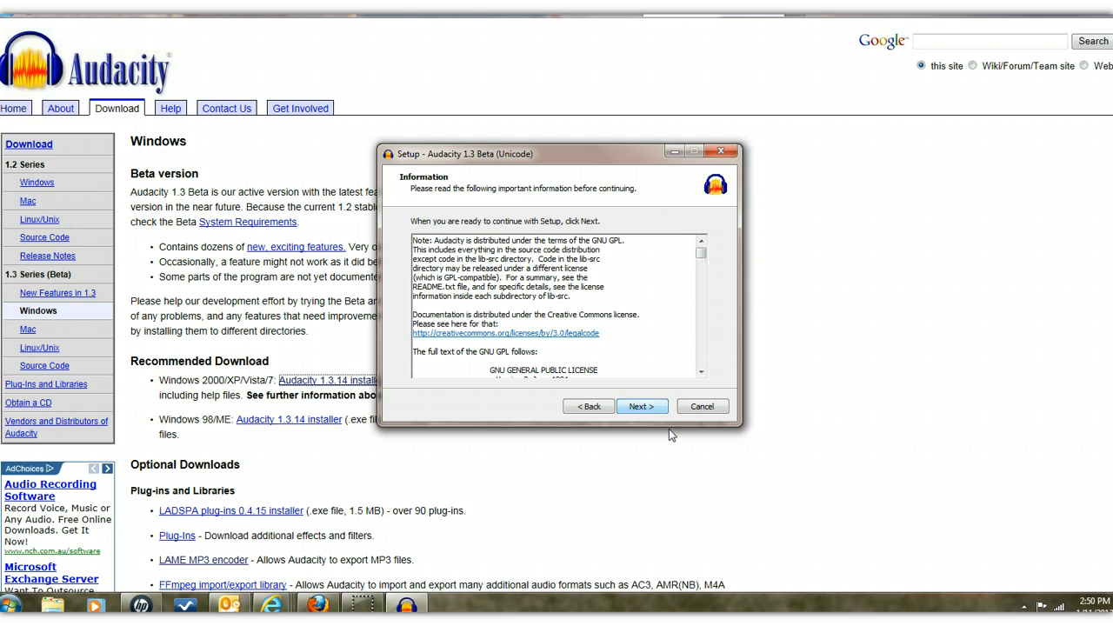
pyautogui.press('Return')
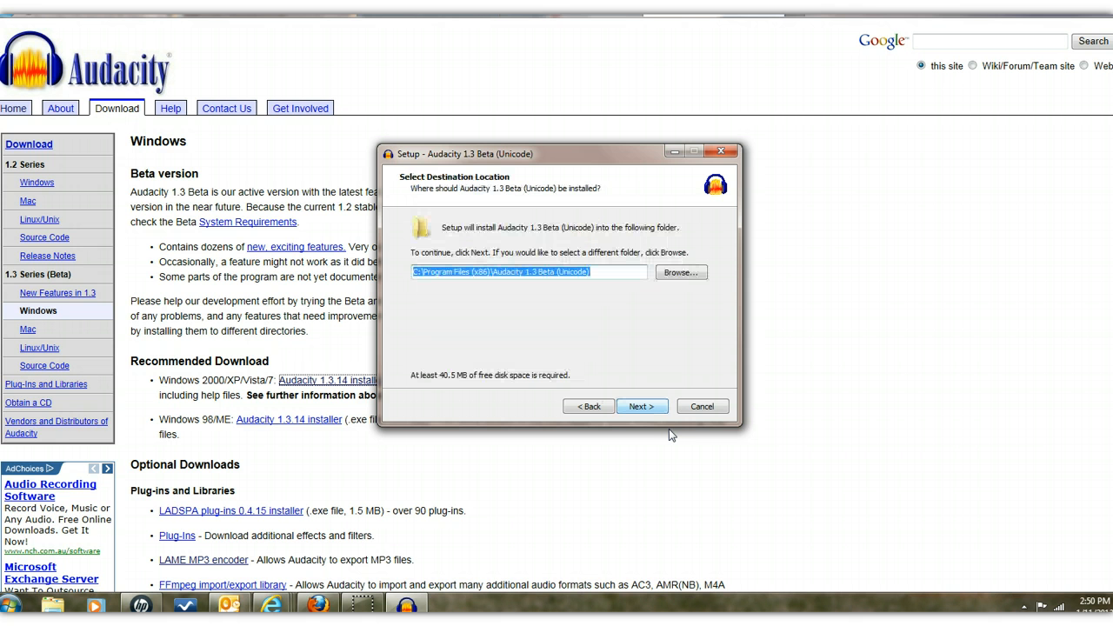
pyautogui.click(642, 407)
pyautogui.click(643, 411)
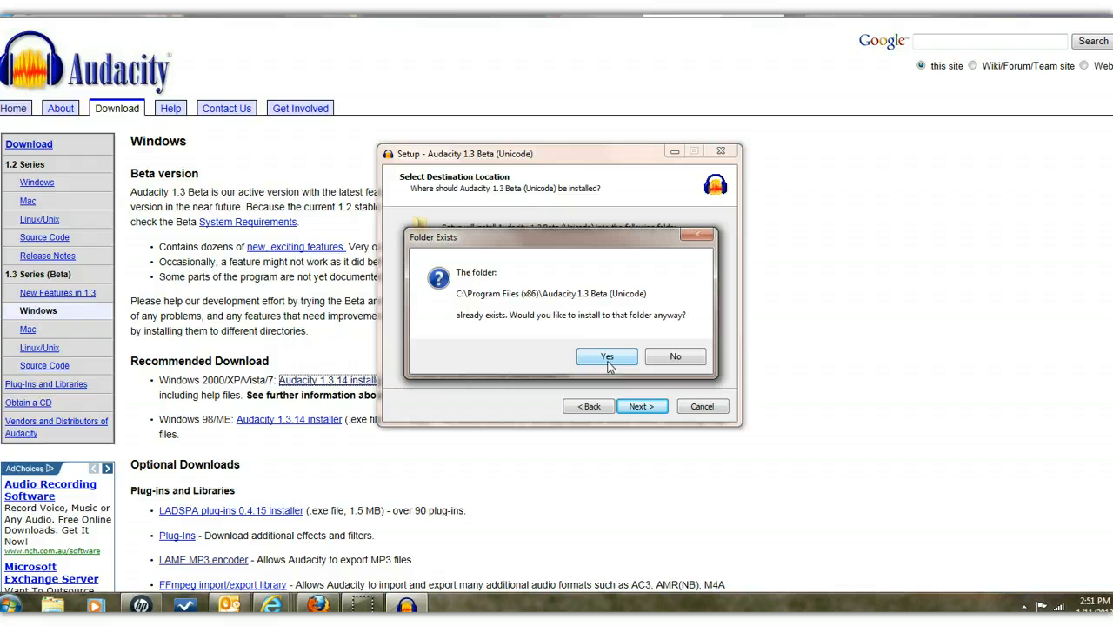
pyautogui.click(607, 365)
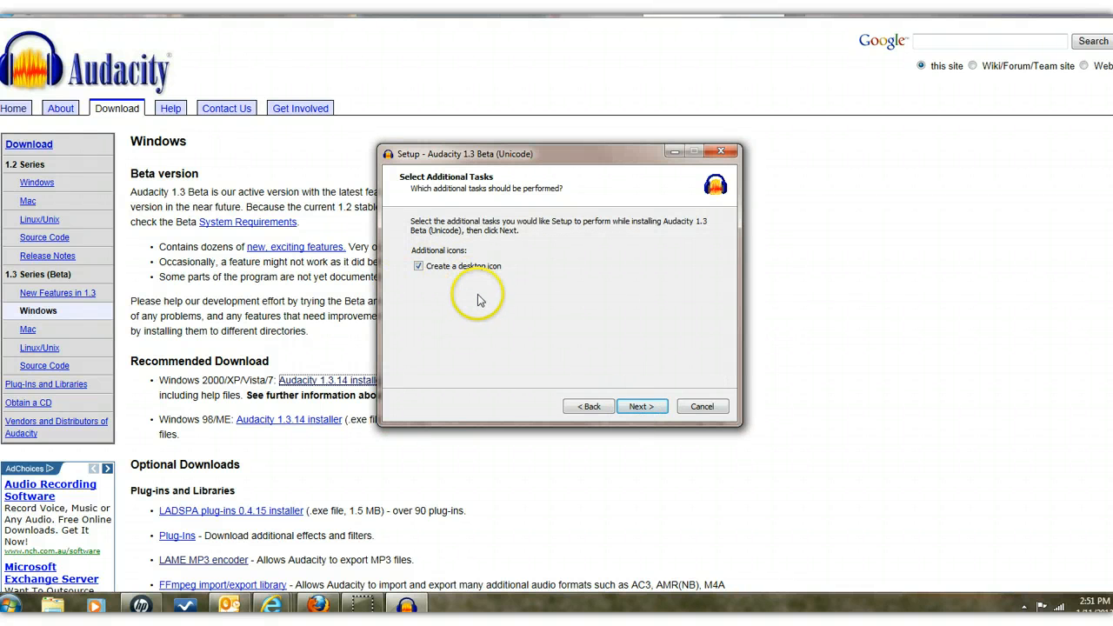
pyautogui.click(642, 409)
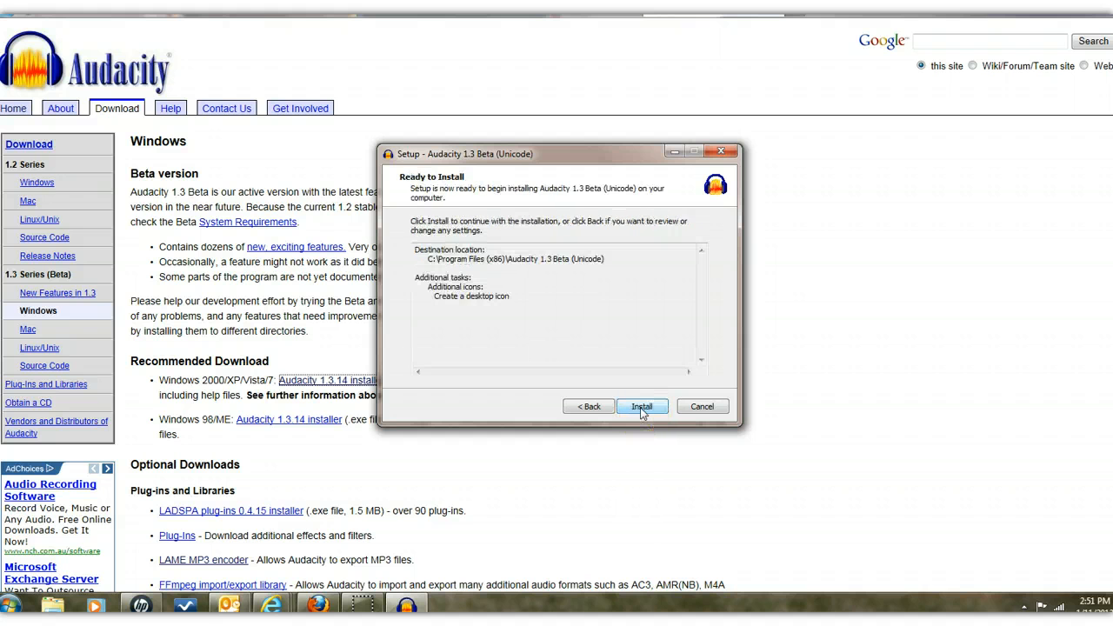
# Install Audacity 1.3 Beta, untick Launch Audacity, and finish the wizard
pyautogui.click(642, 407)
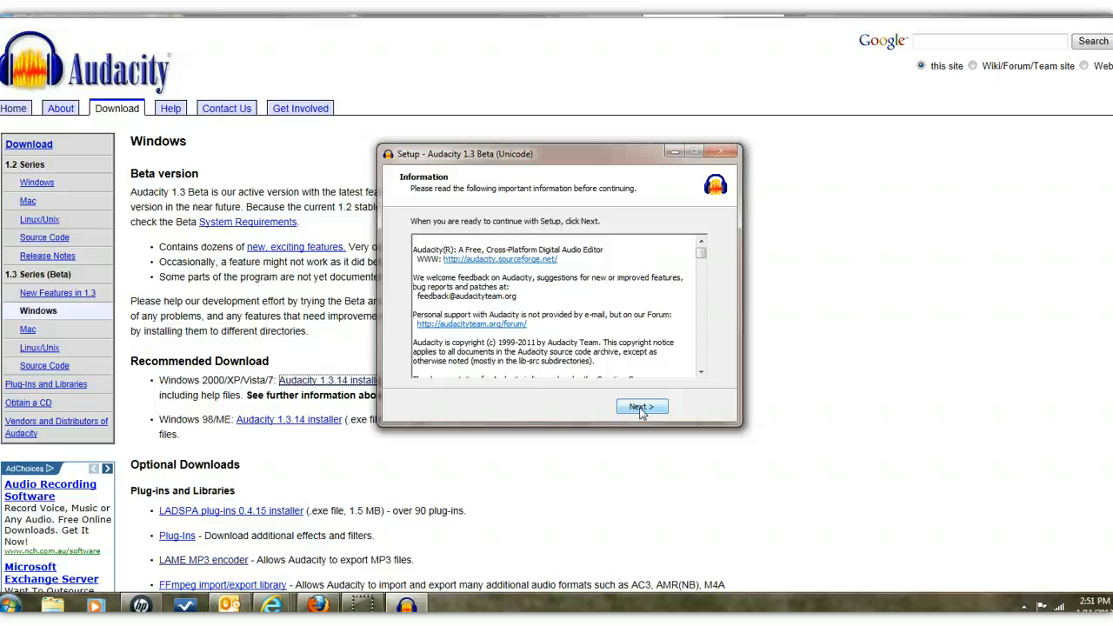
pyautogui.click(641, 409)
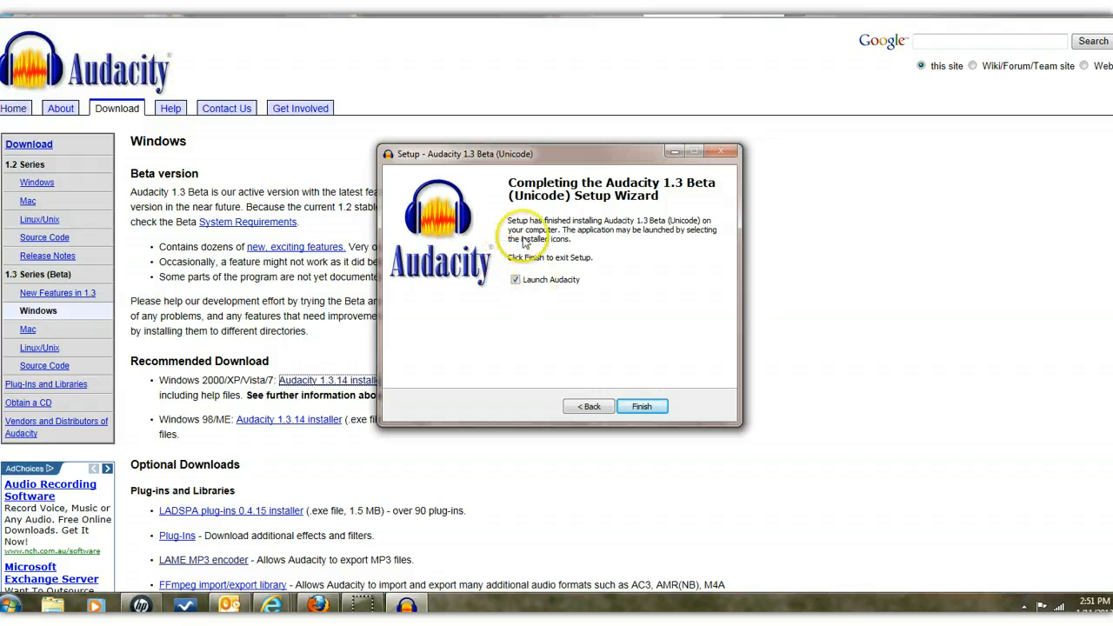
pyautogui.click(516, 280)
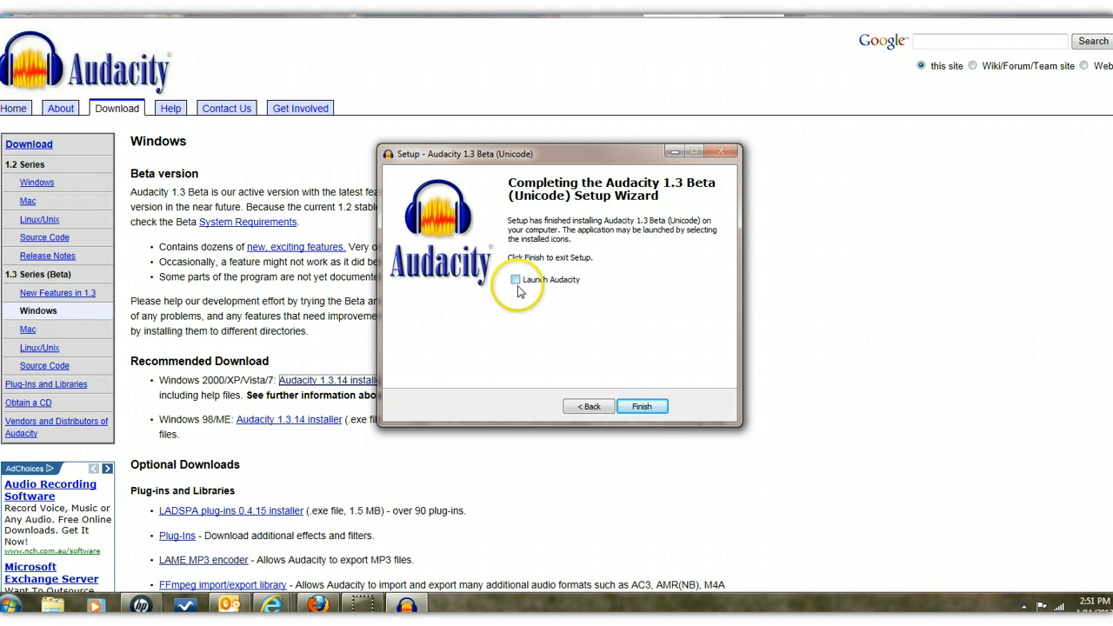
pyautogui.click(642, 407)
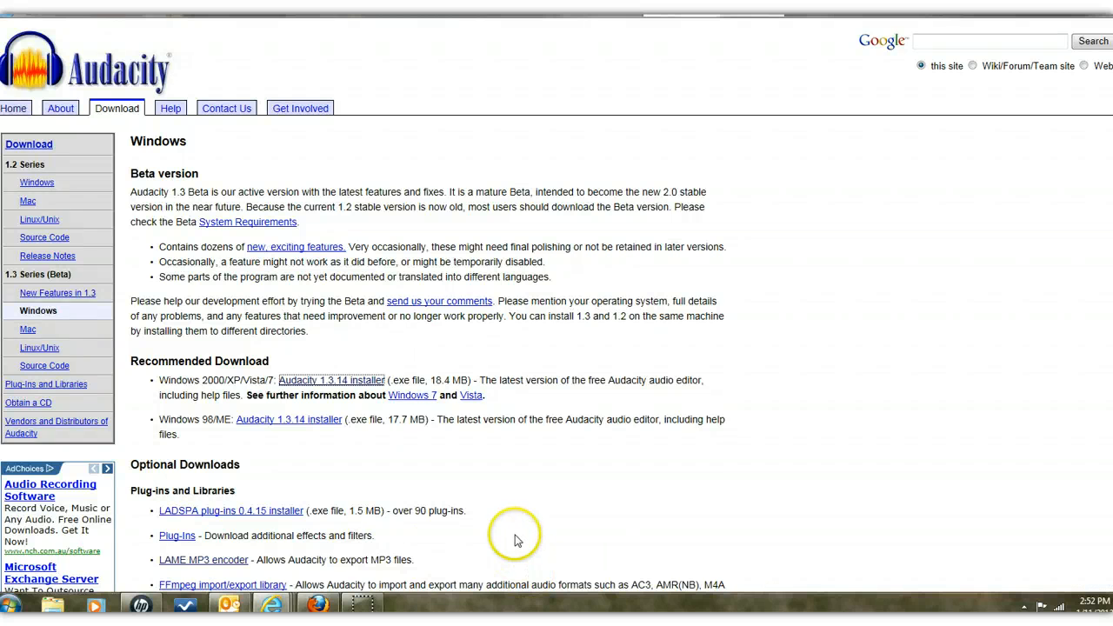
# Open the LAME MP3 encoder instructions under Optional Downloads, then the Windows LAME download page
pyautogui.scroll(-2, 522, 539)
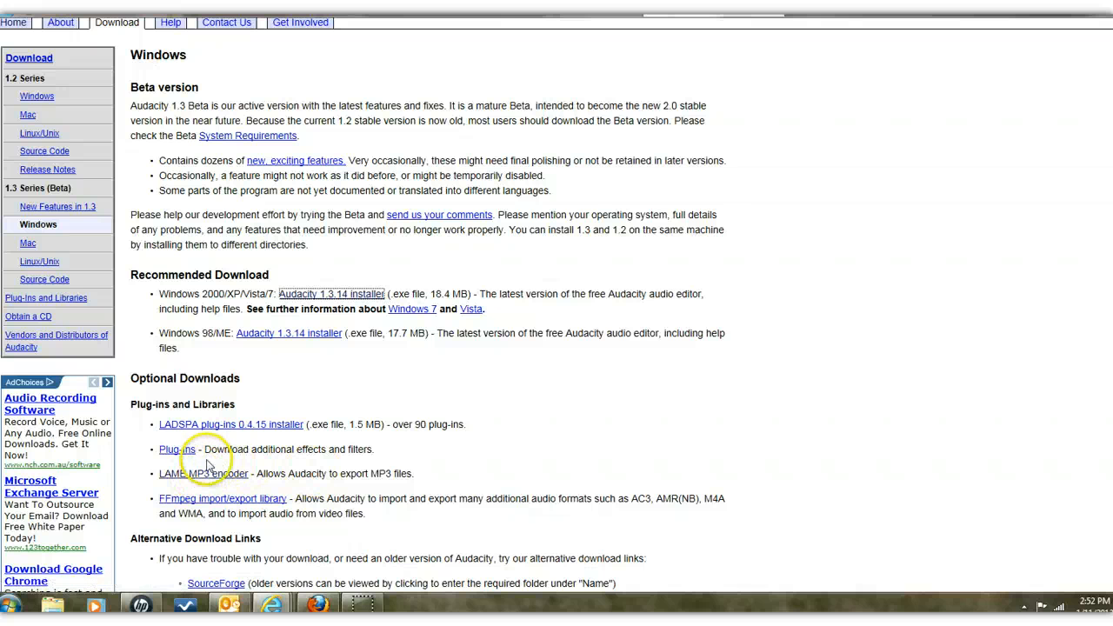
pyautogui.click(207, 478)
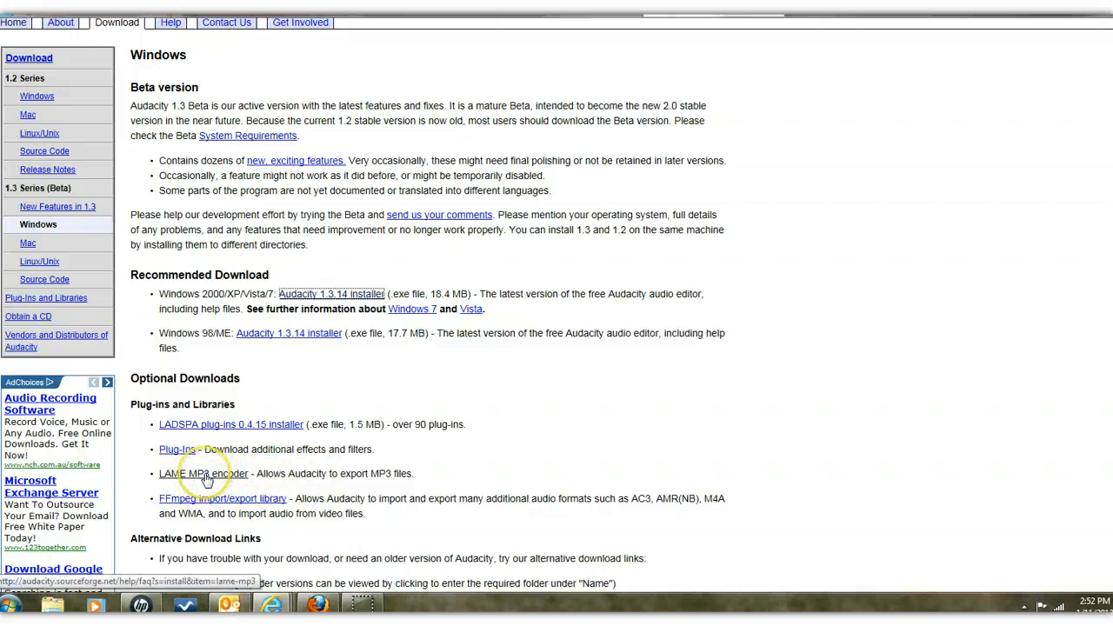
pyautogui.click(207, 478)
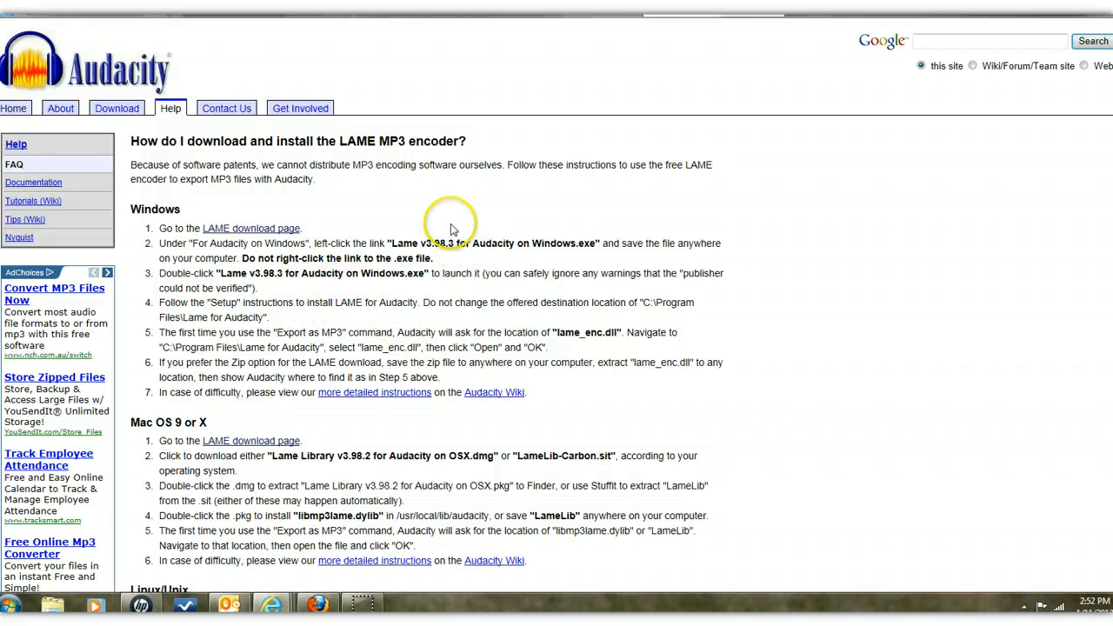
pyautogui.click(254, 233)
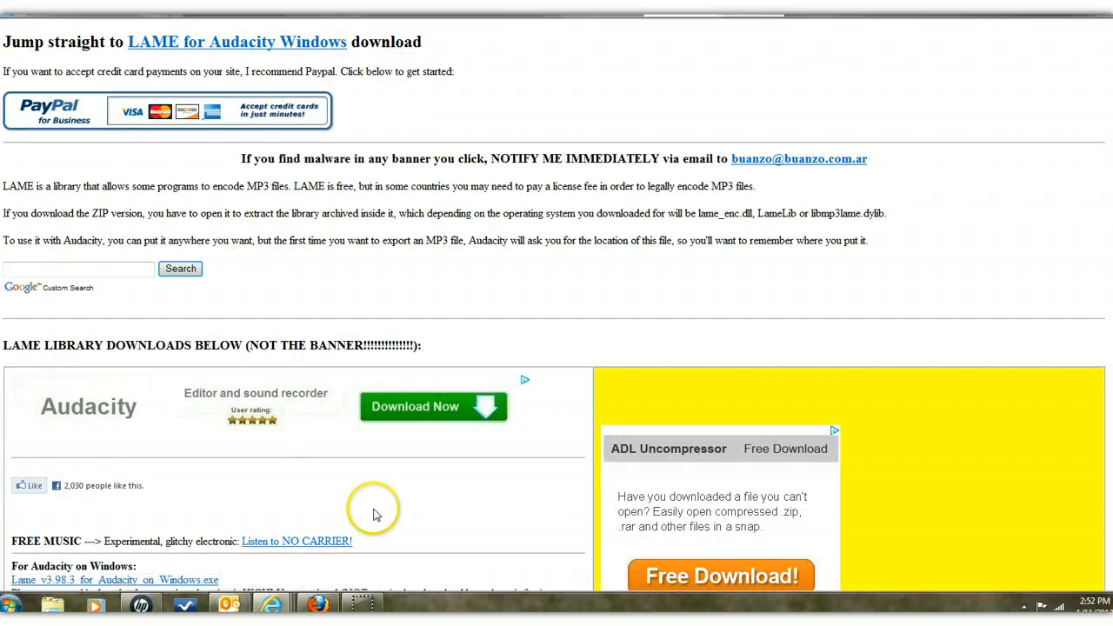
# Download and run Lame_v3.98.3_for_Audacity_on_Windows.exe from the 'For Audacity on Windows' section
pyautogui.scroll(-3, 373, 514)
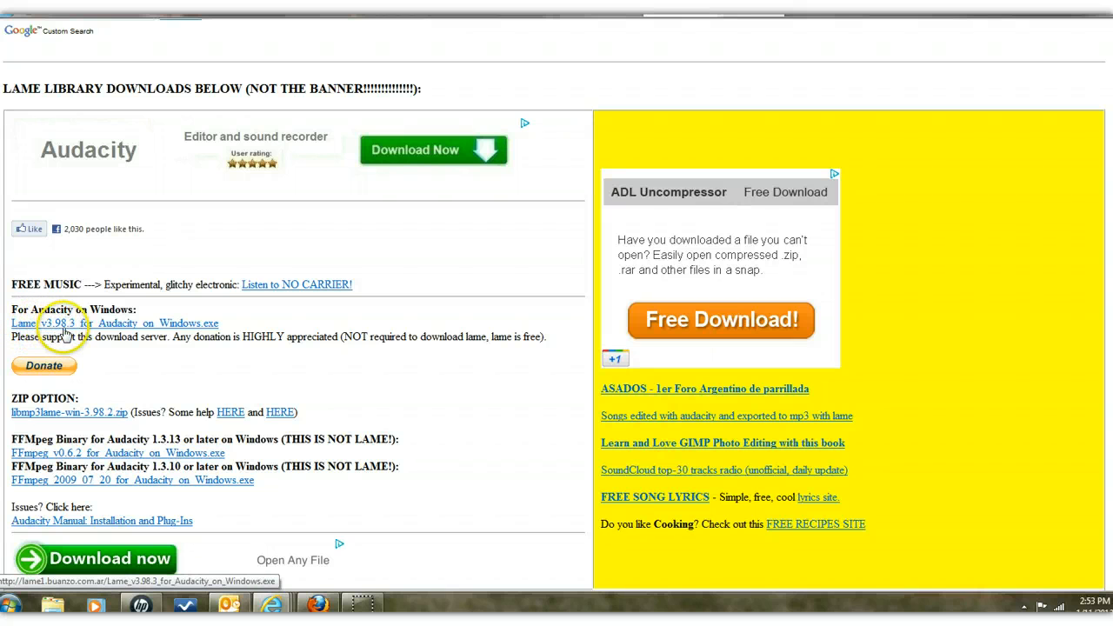
pyautogui.click(155, 325)
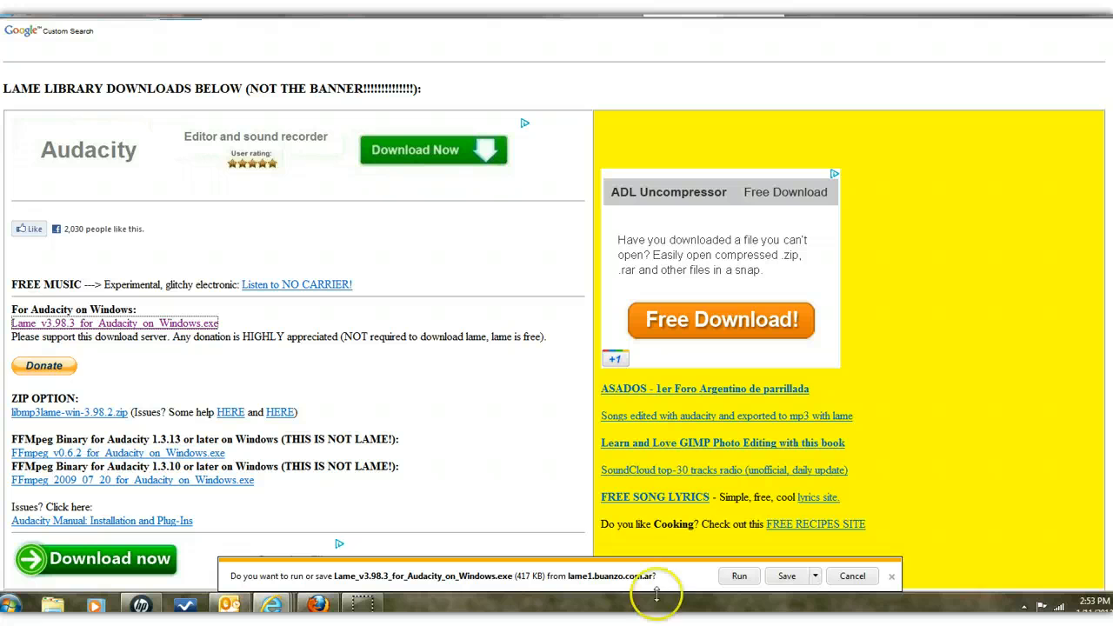
pyautogui.click(739, 577)
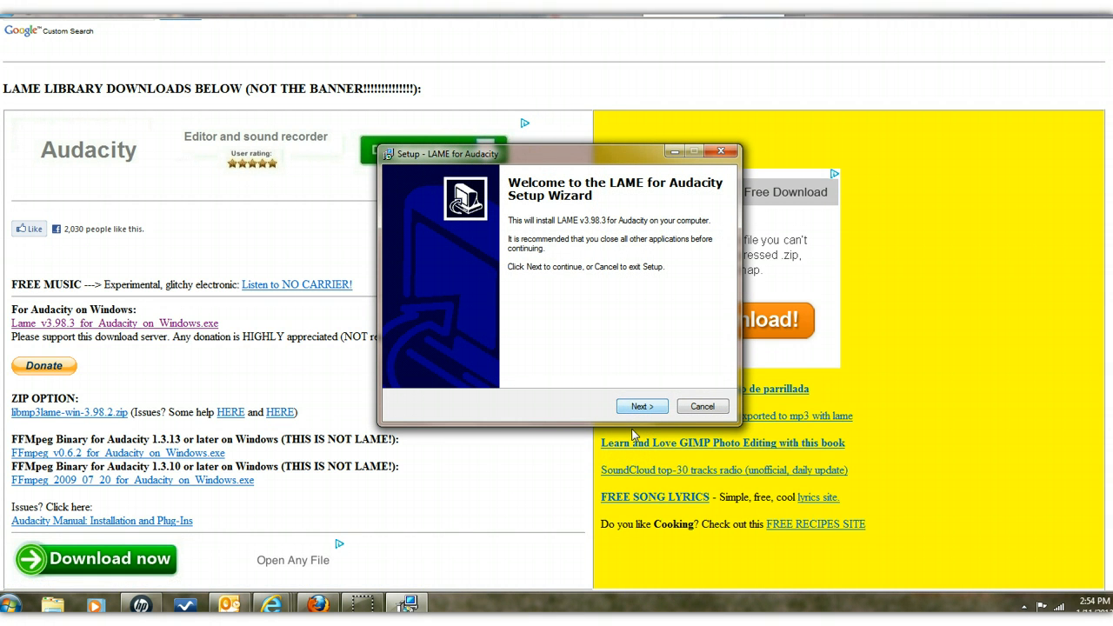
# Accept the LAME licence and install LAME for Audacity into the default Program Files folder
pyautogui.press('Return')
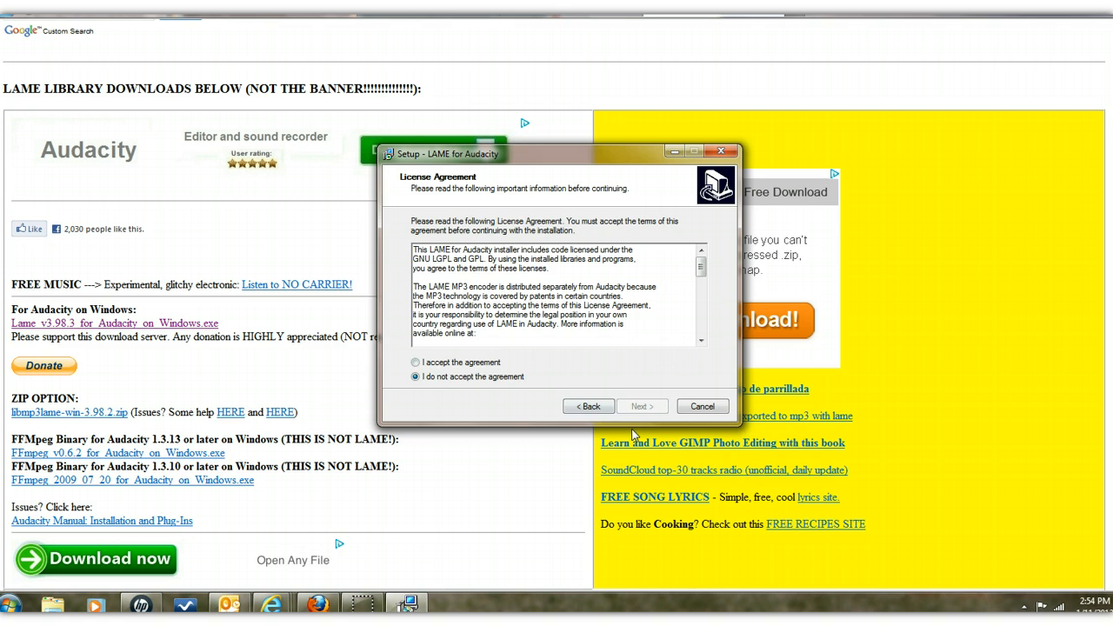
pyautogui.click(443, 365)
pyautogui.press('Return')
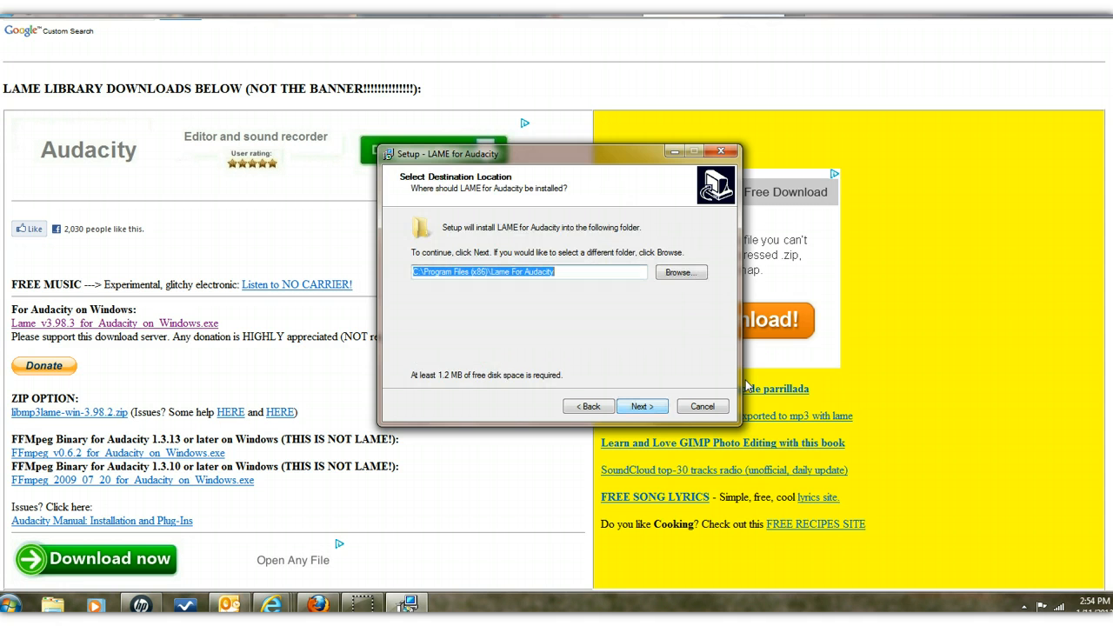
pyautogui.press('Return')
pyautogui.click(643, 406)
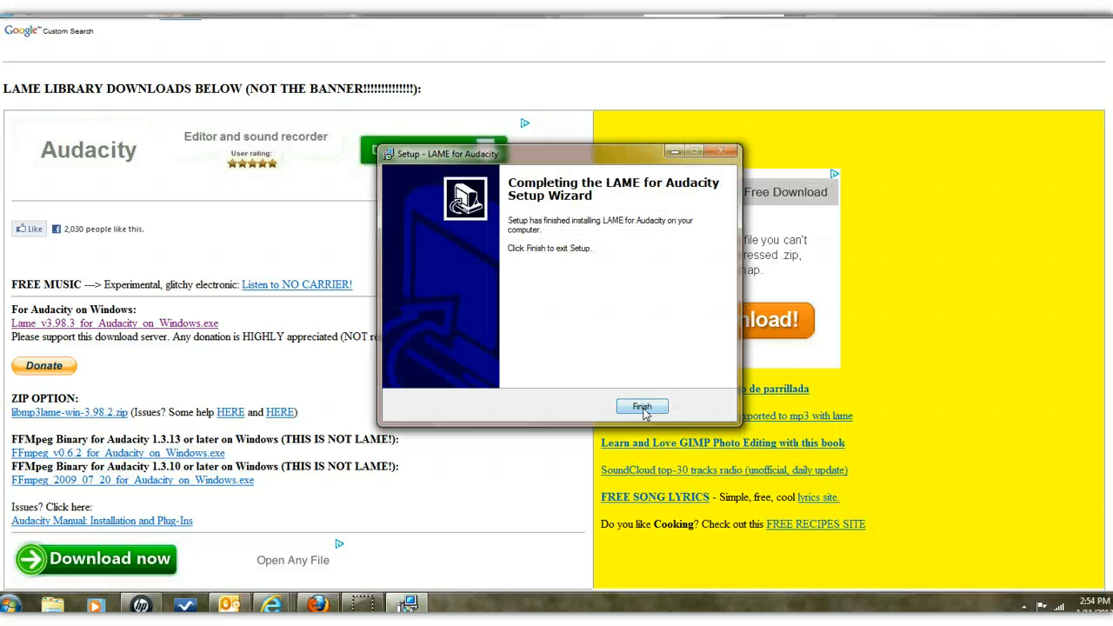
pyautogui.click(643, 407)
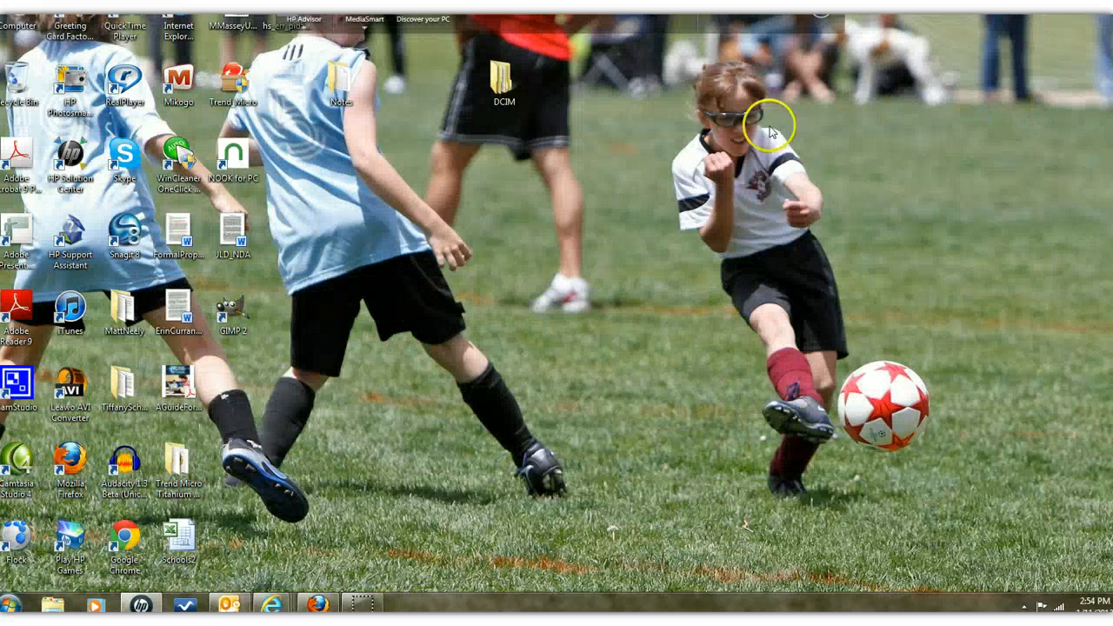
# Launch Audacity 1.3 Beta from its desktop icon
pyautogui.click(128, 477)
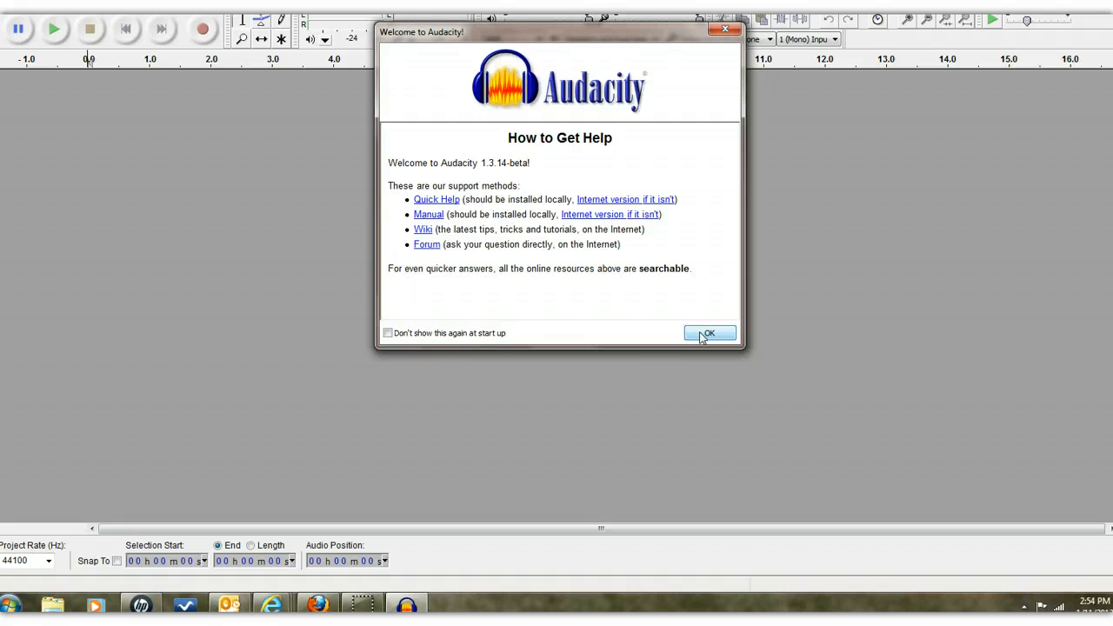
# Tick 'Don't show this again at start up' and dismiss the Welcome to Audacity dialog
pyautogui.click(388, 333)
pyautogui.click(710, 335)
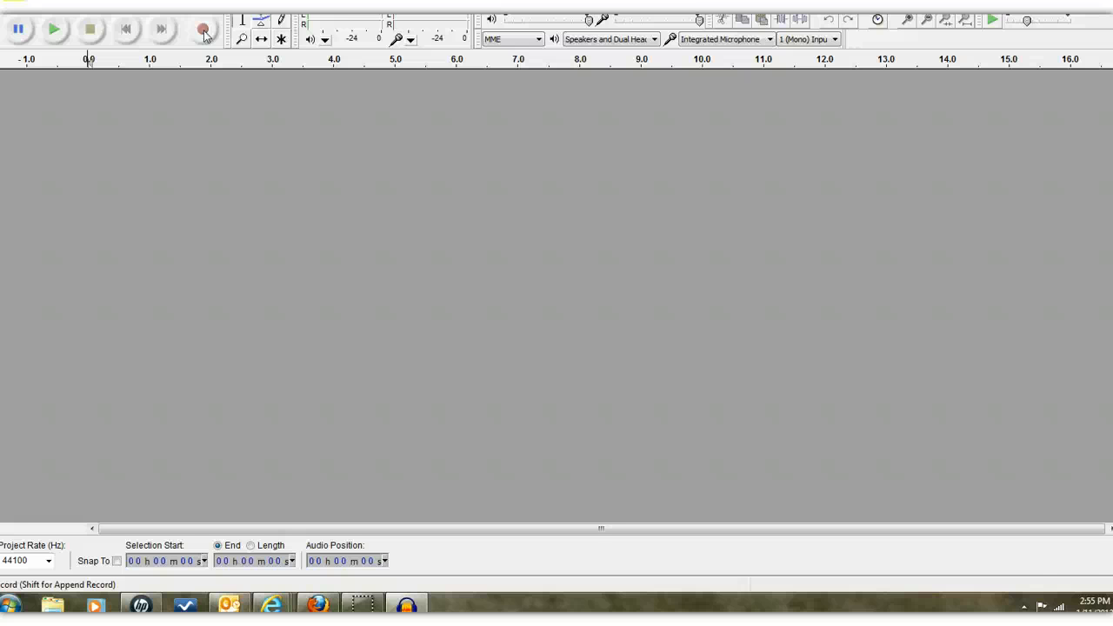
# Start recording the spoken introduction from the integrated microphone into a new mono track
pyautogui.click(204, 31)
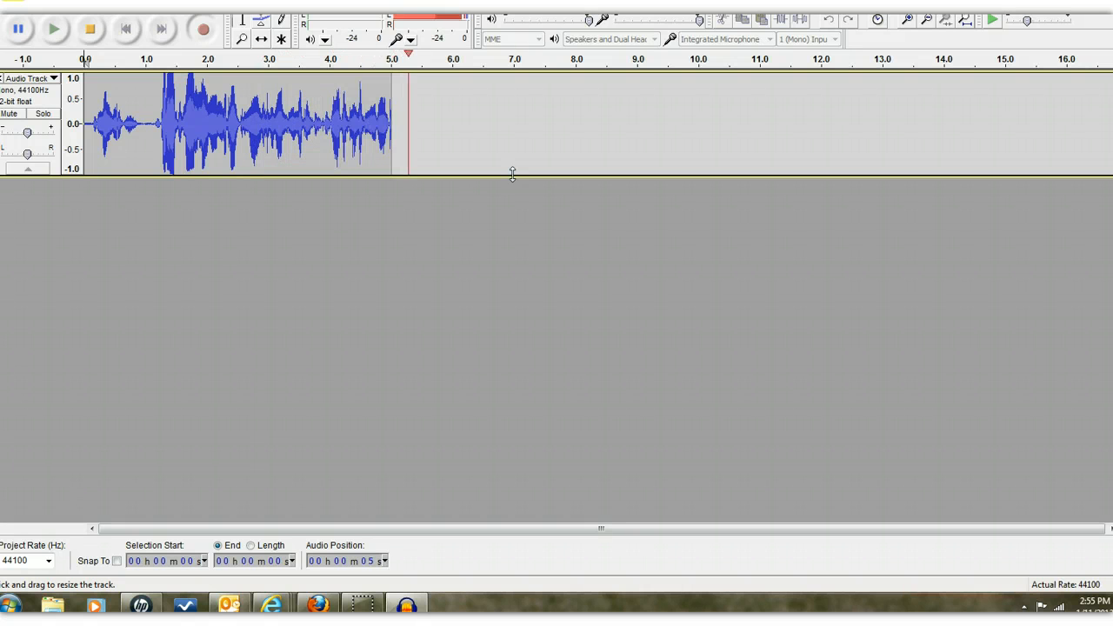
# Stop the recording at about 7.5 seconds and play the voice clip back
pyautogui.click(97, 33)
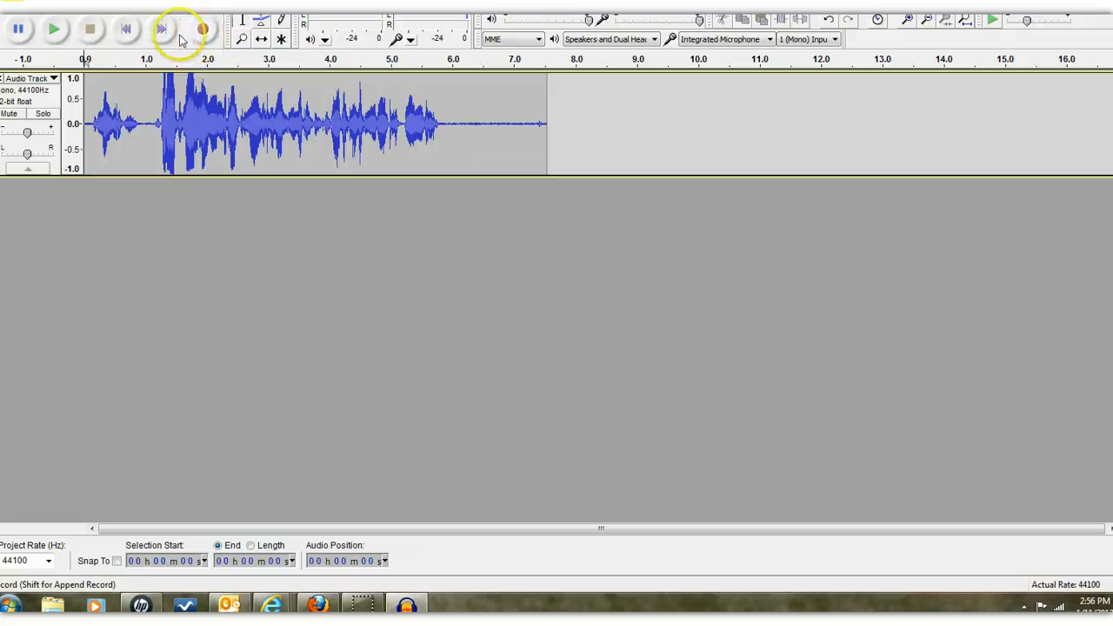
pyautogui.click(53, 30)
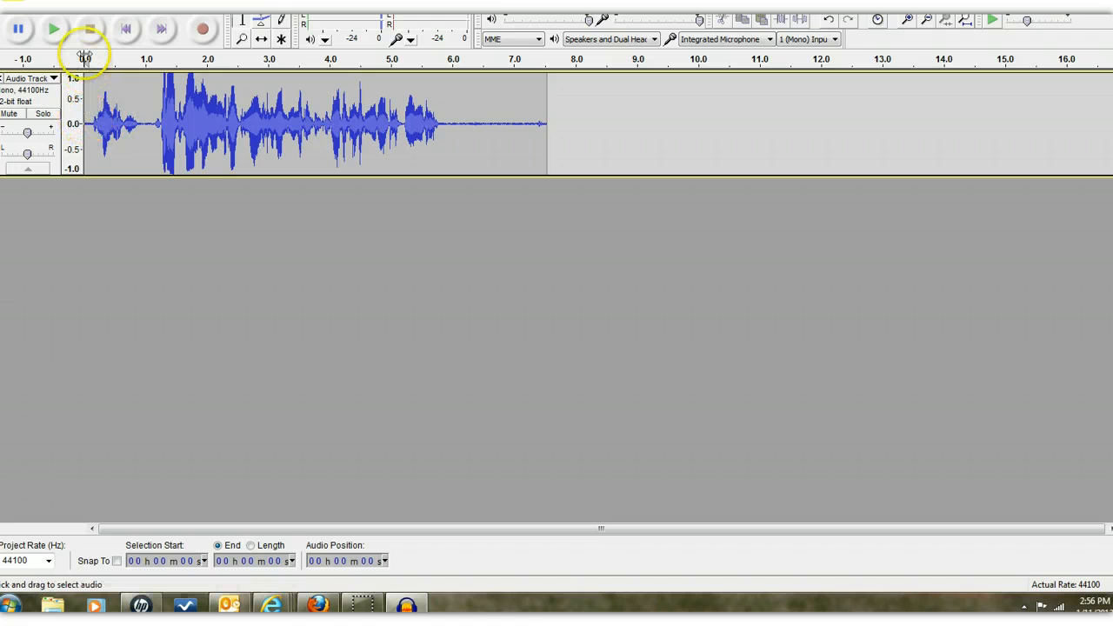
# Quick-Play the first second of the clip on the ruler, then show the File menu
pyautogui.moveTo(84, 58); pyautogui.dragTo(148, 60)
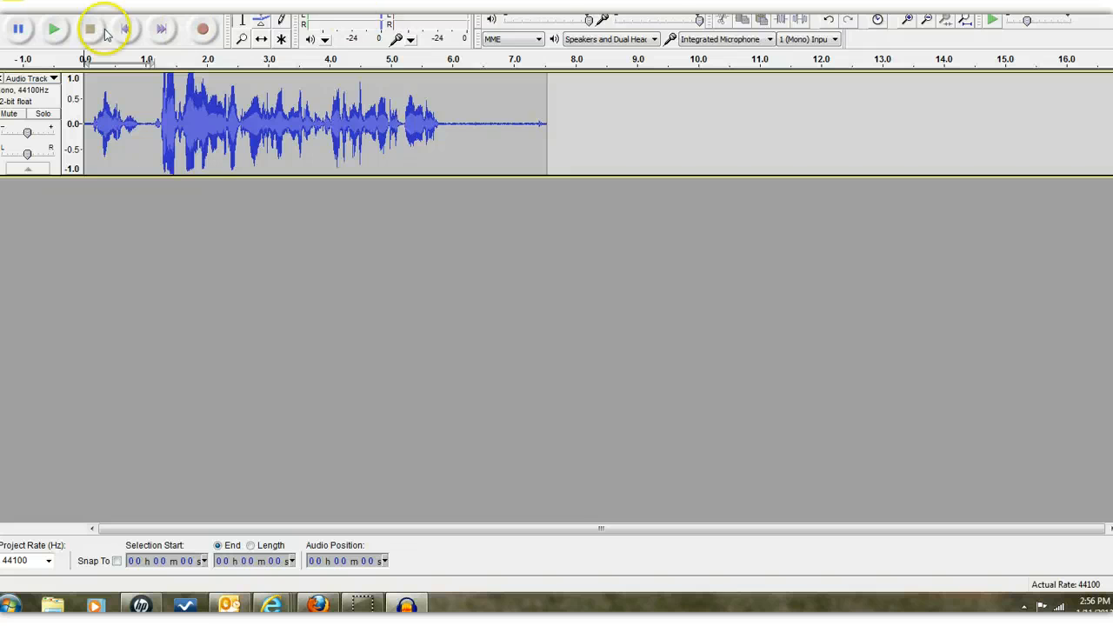
pyautogui.click(13, 2)
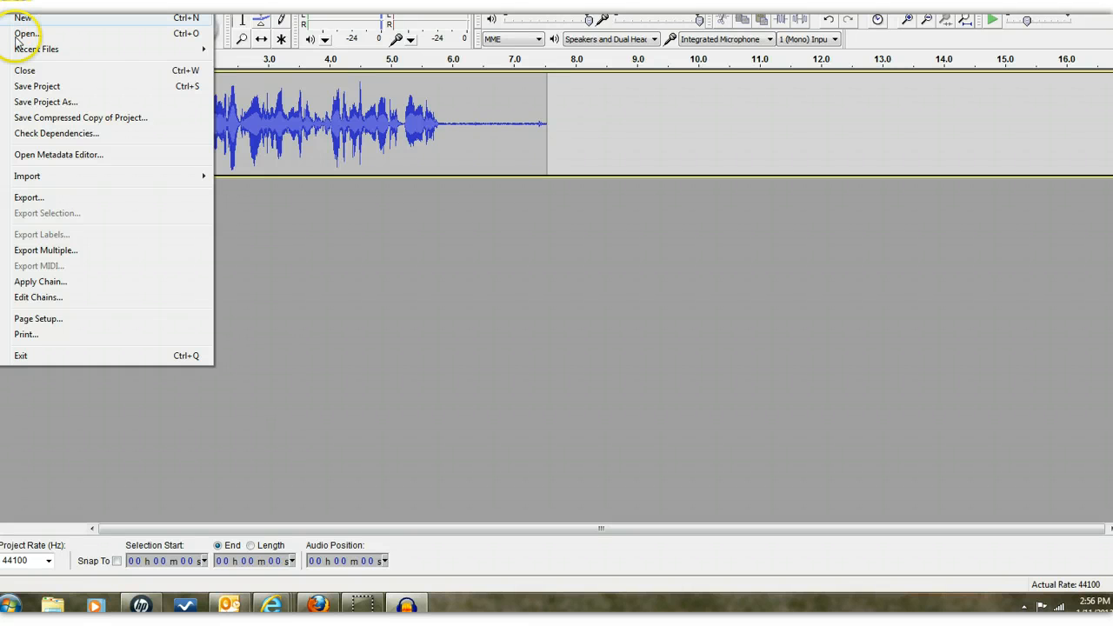
# Choose File > Export to bring up the Export File dialog set to MP3 Files in Documents
pyautogui.moveTo(18, 48)
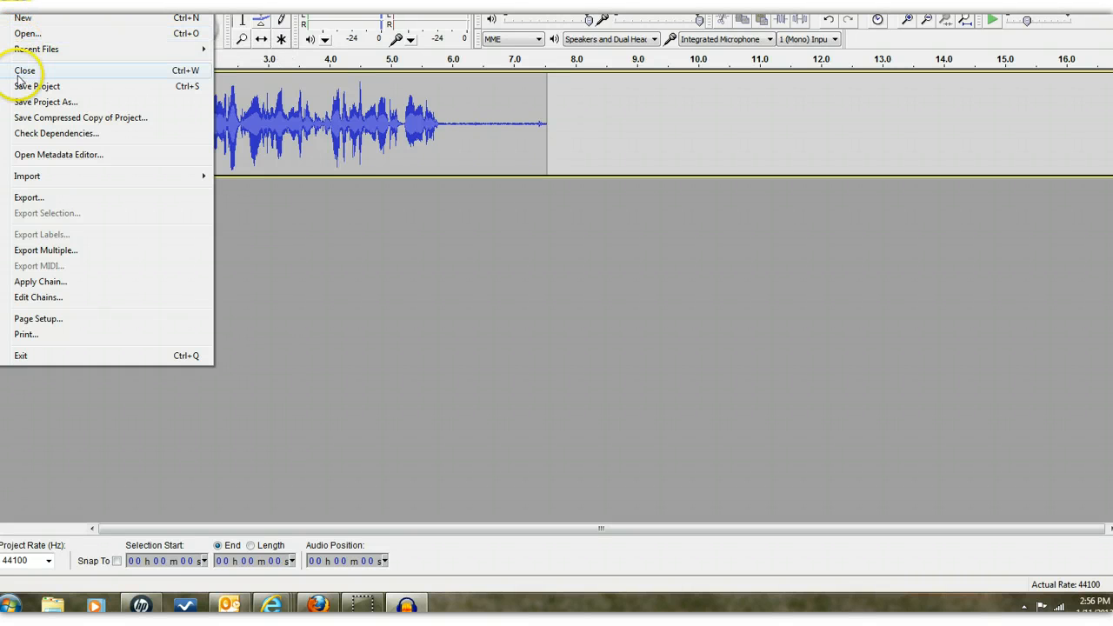
pyautogui.moveTo(38, 179)
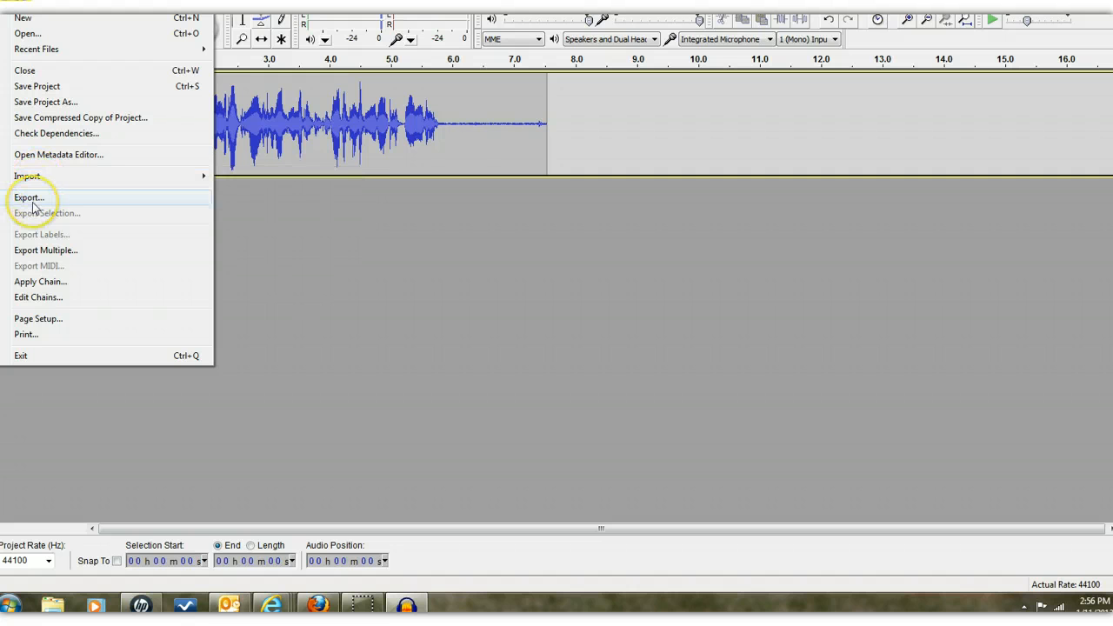
pyautogui.click(29, 198)
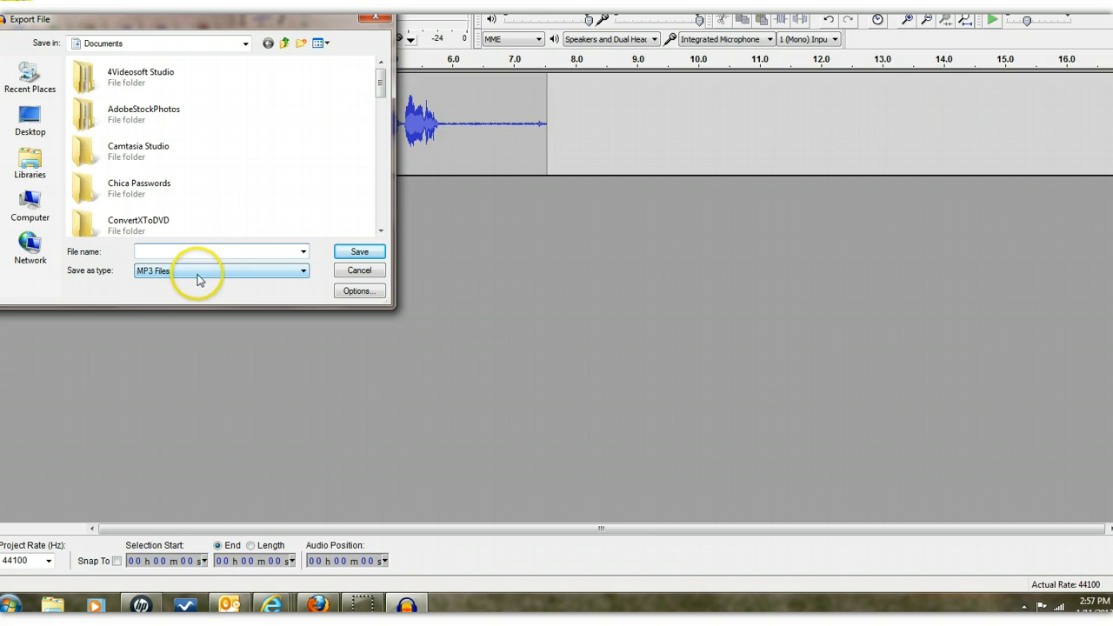
# Export the clip to Documents under the user's name, accepting the no-extension warning and blank metadata
pyautogui.click(262, 253)
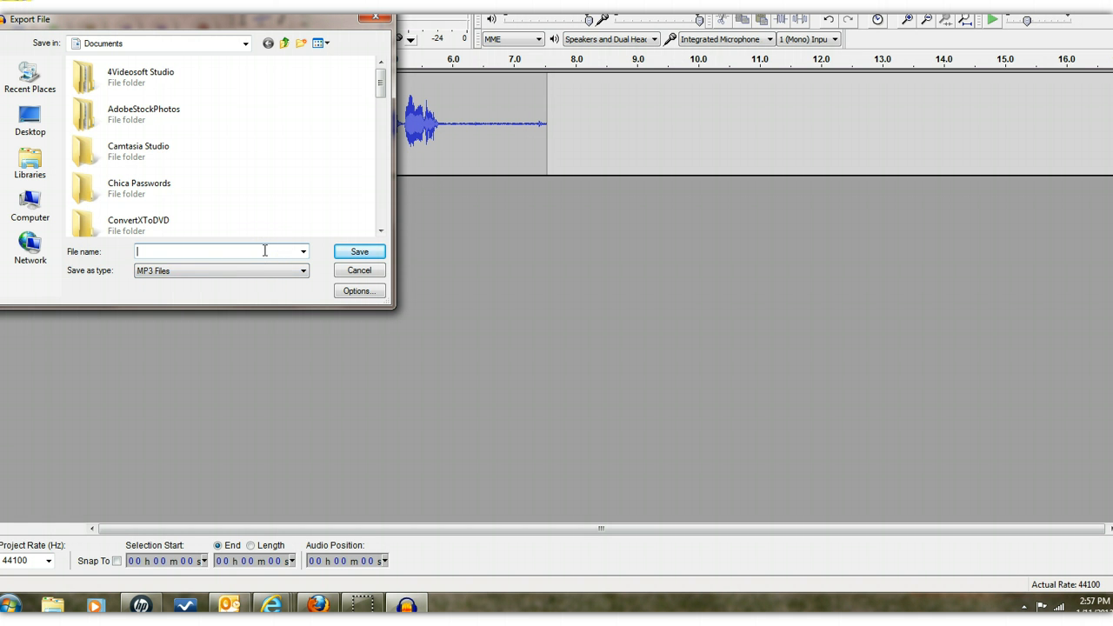
pyautogui.write('Dr.M')
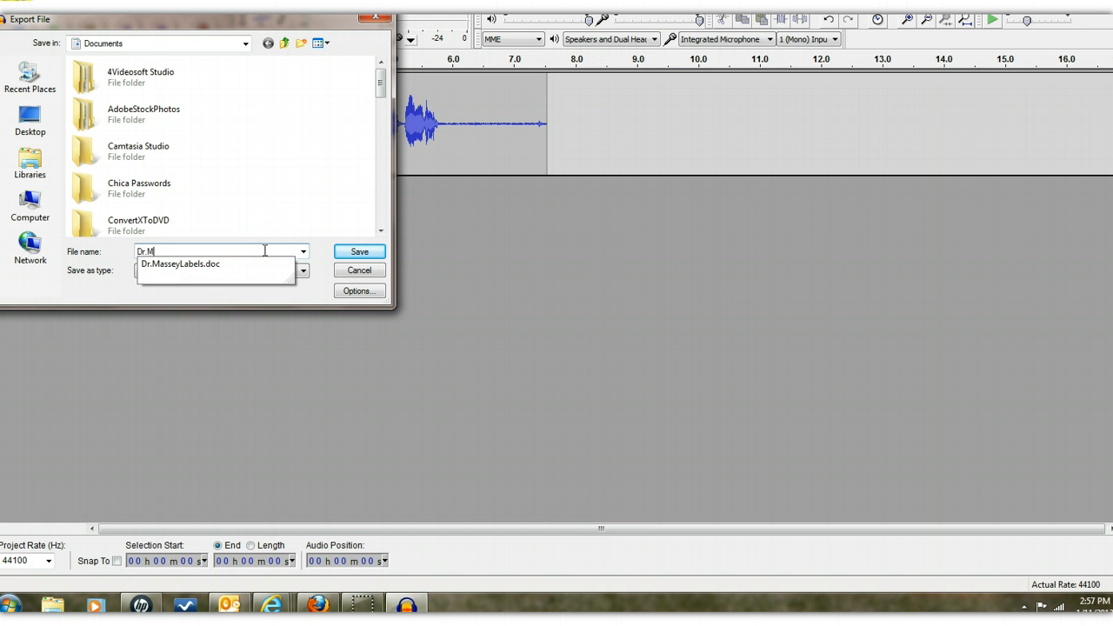
pyautogui.write('asseyIntro')
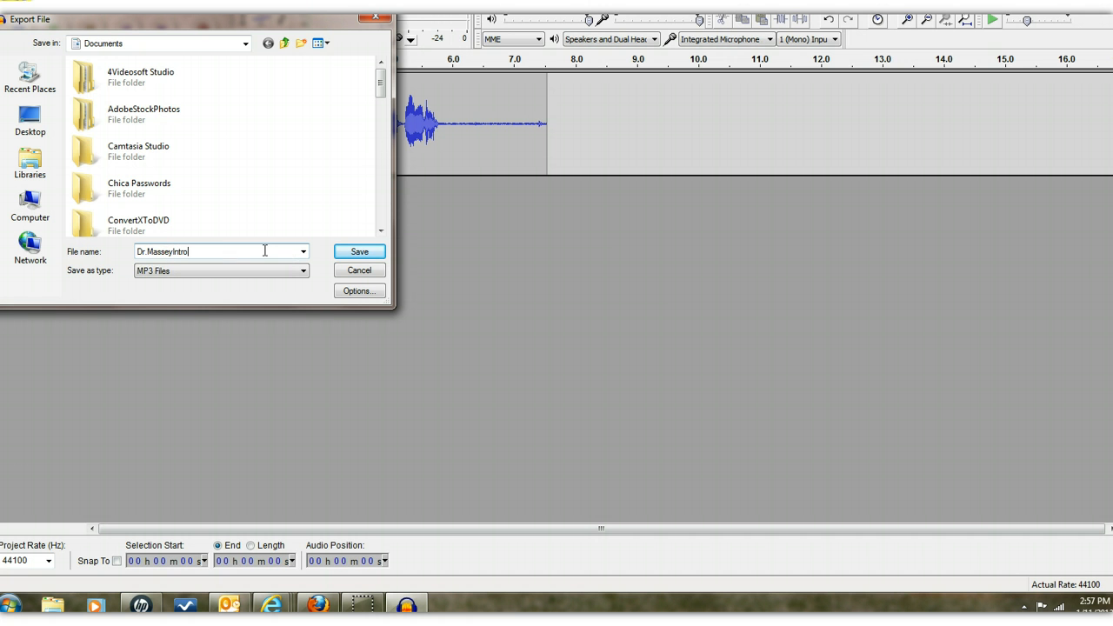
pyautogui.click(360, 251)
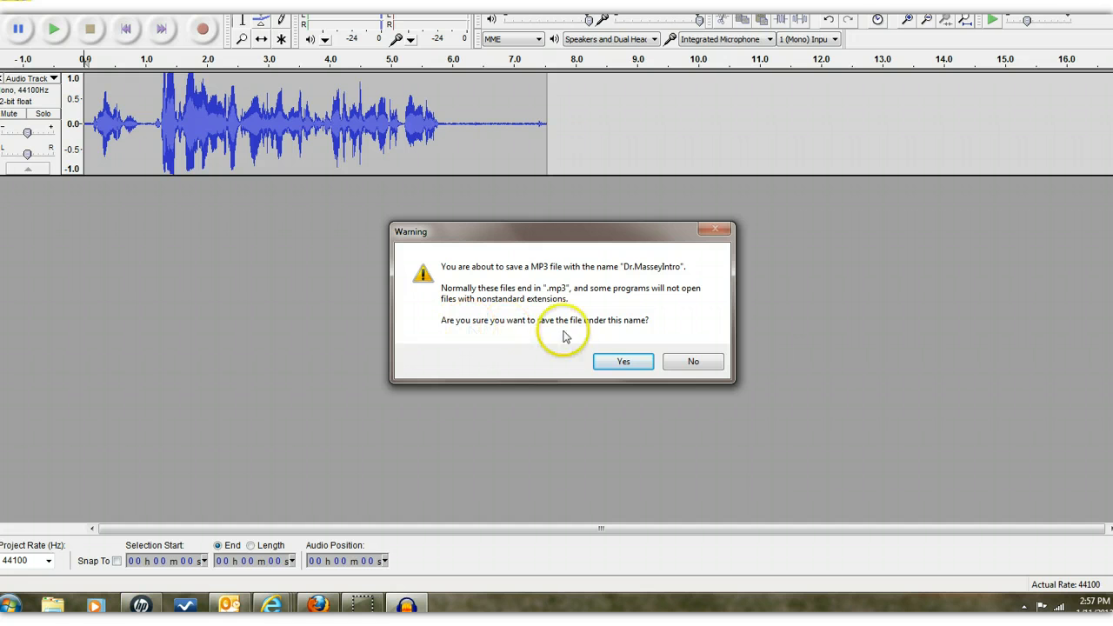
pyautogui.click(627, 364)
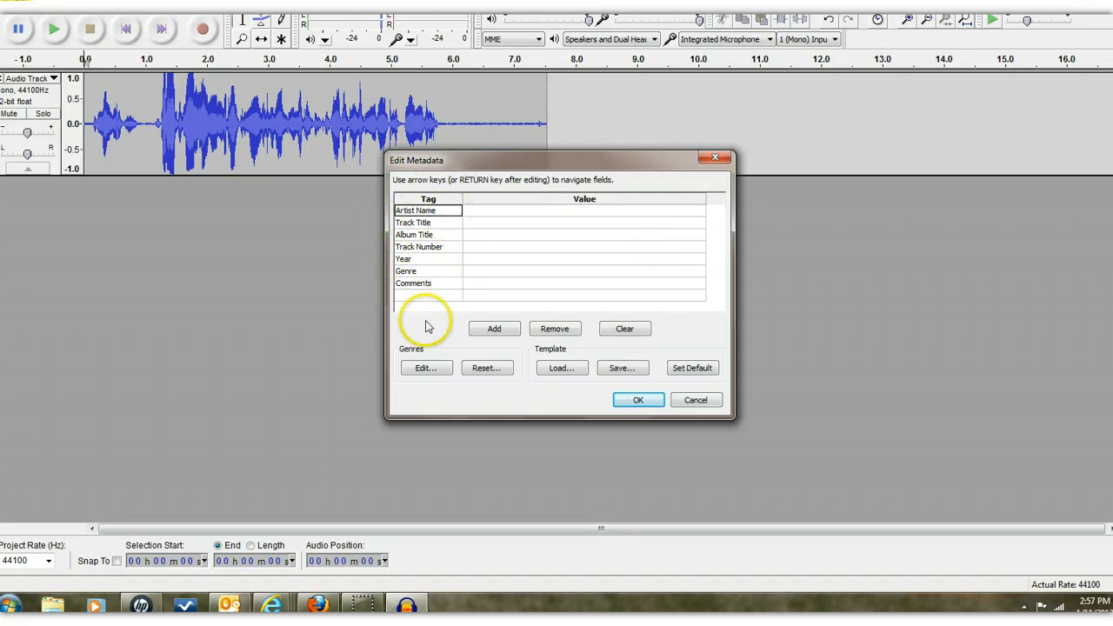
pyautogui.click(644, 402)
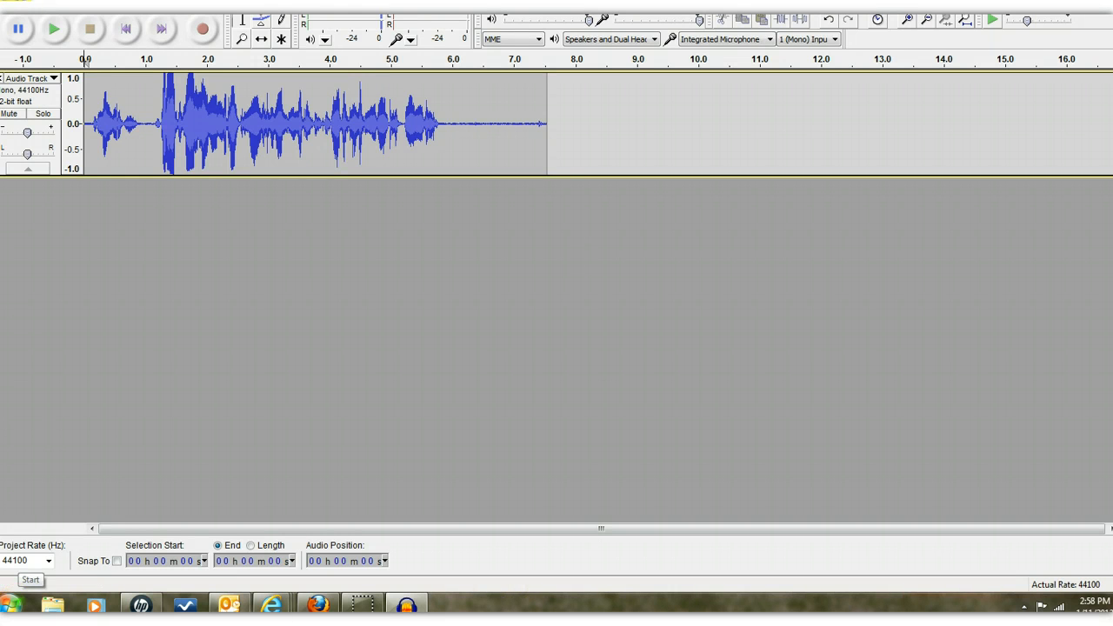
# Open Windows Explorer on the Documents library from the Start menu, briefly checking Downloads
pyautogui.click(10, 604)
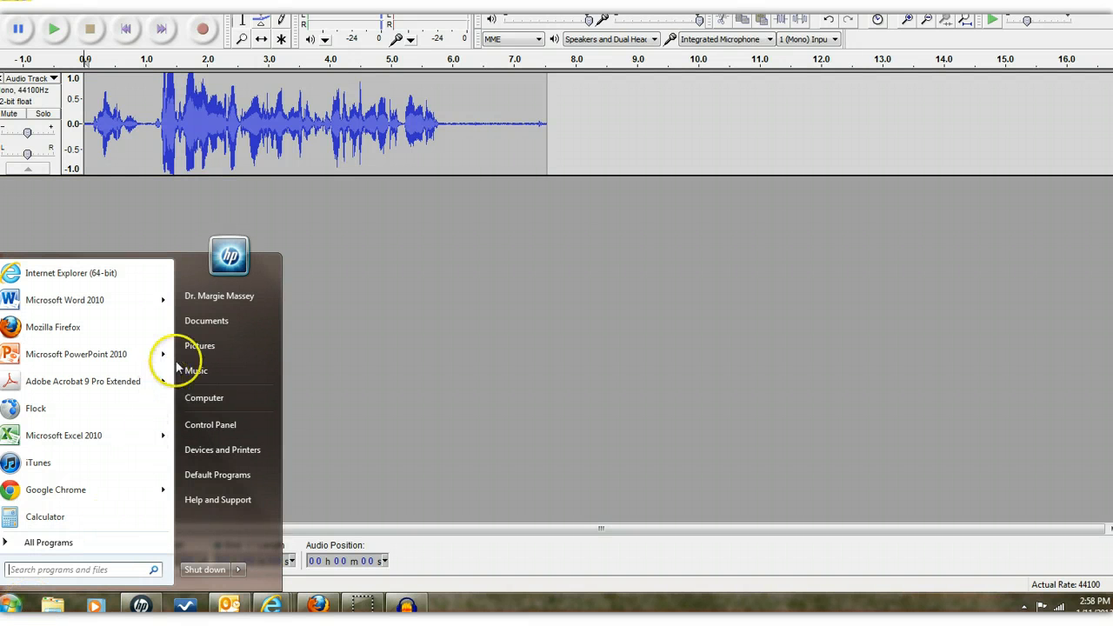
pyautogui.click(195, 329)
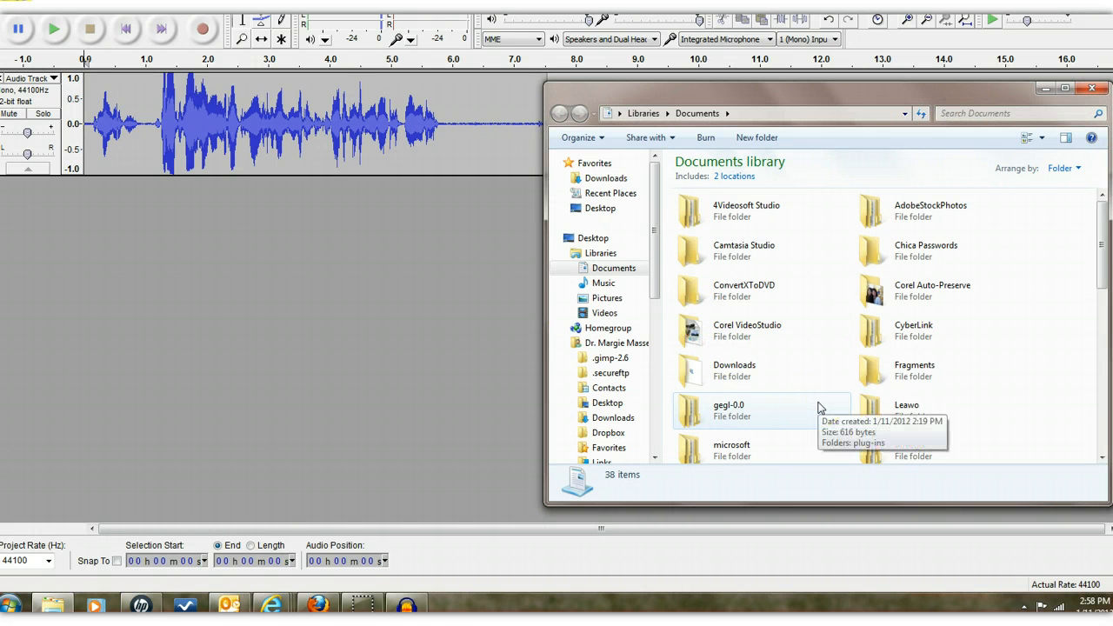
pyautogui.scroll(-2, 819, 404)
pyautogui.scroll(2, 819, 409)
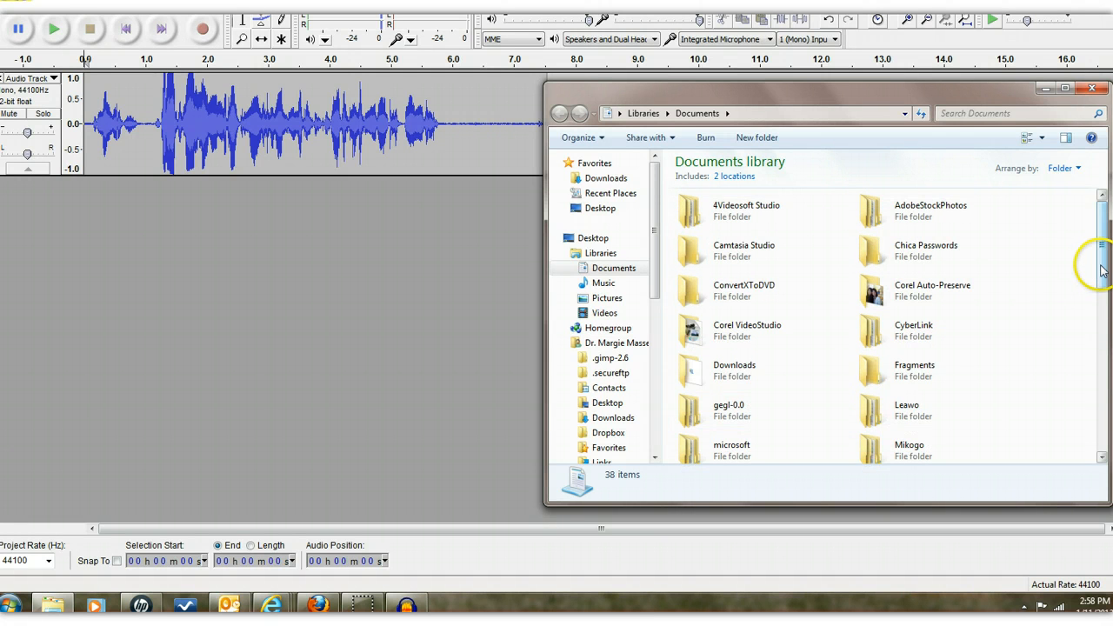
pyautogui.moveTo(1102, 261); pyautogui.dragTo(1108, 335)
pyautogui.moveTo(1110, 369); pyautogui.dragTo(1108, 287)
pyautogui.click(613, 179)
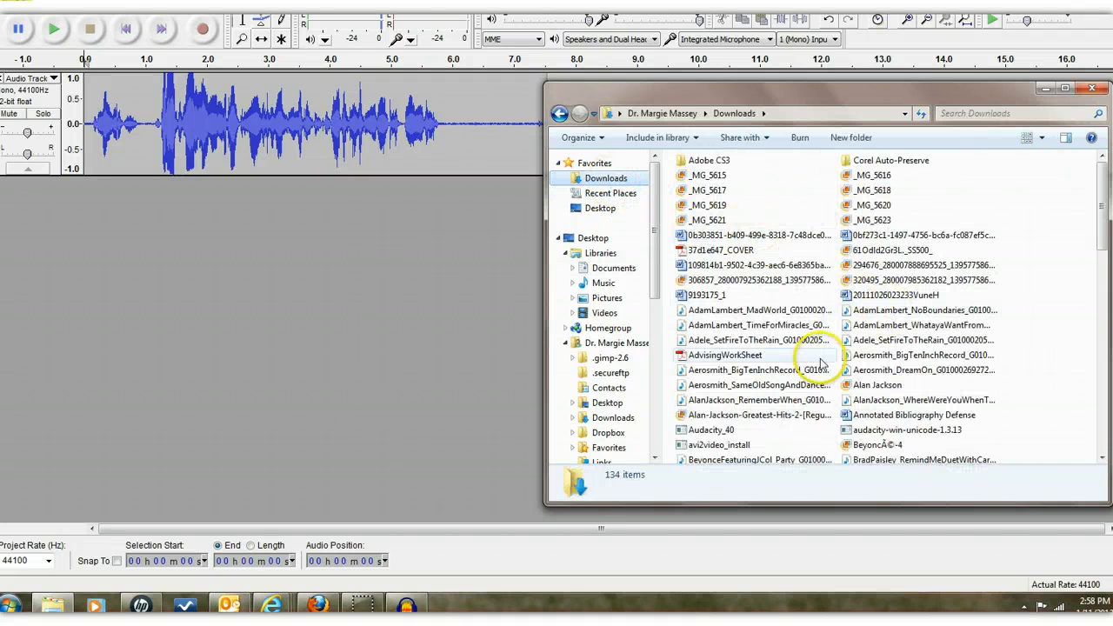
pyautogui.scroll(-2, 907, 400)
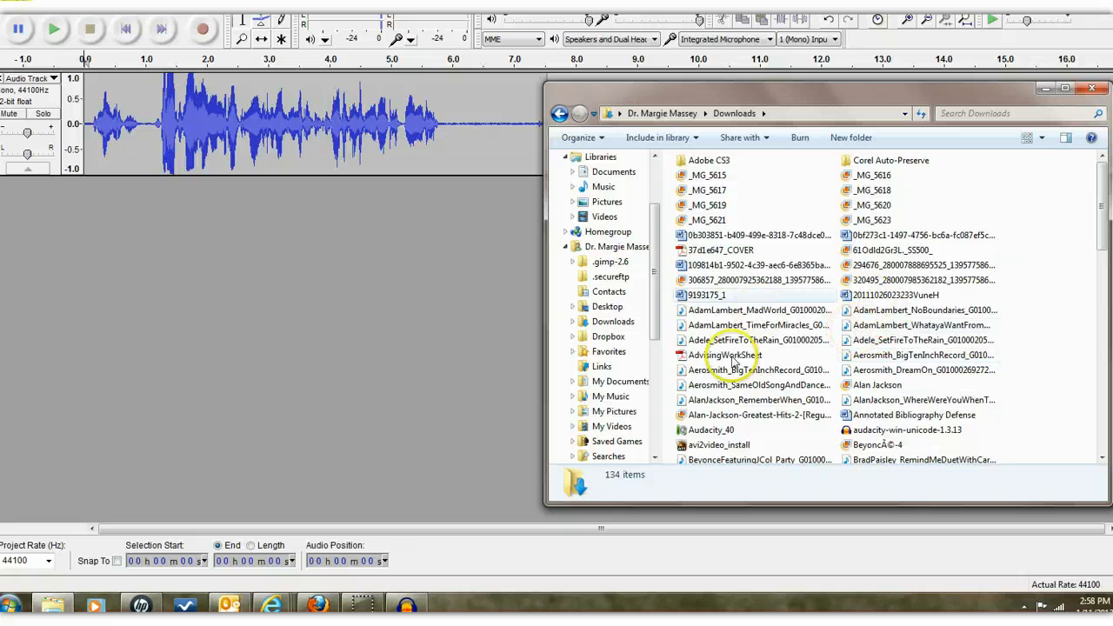
pyautogui.click(619, 175)
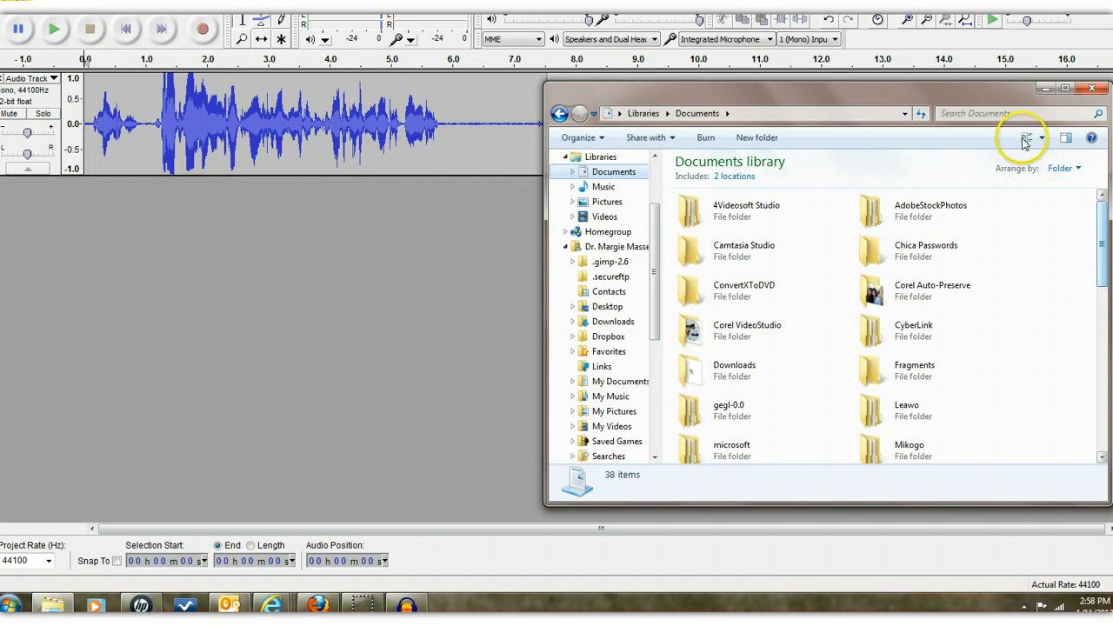
# Search Documents for the exported recording, open it, and accept the web-service program lookup
pyautogui.click(1003, 114)
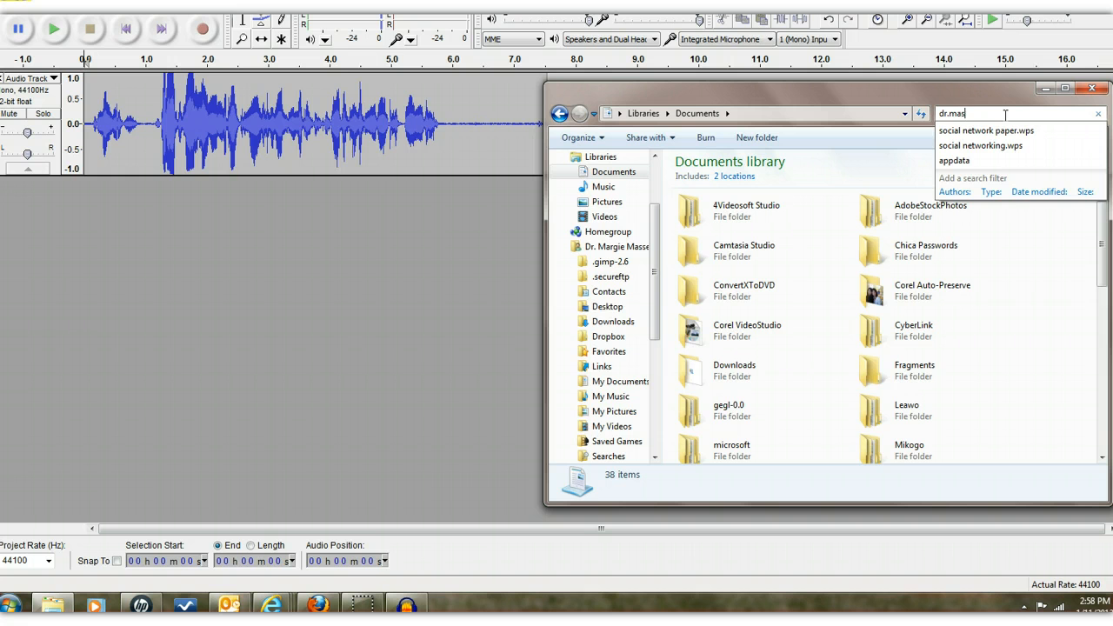
pyautogui.write('dr.mase')
pyautogui.press('BackSpace')
pyautogui.write('se')
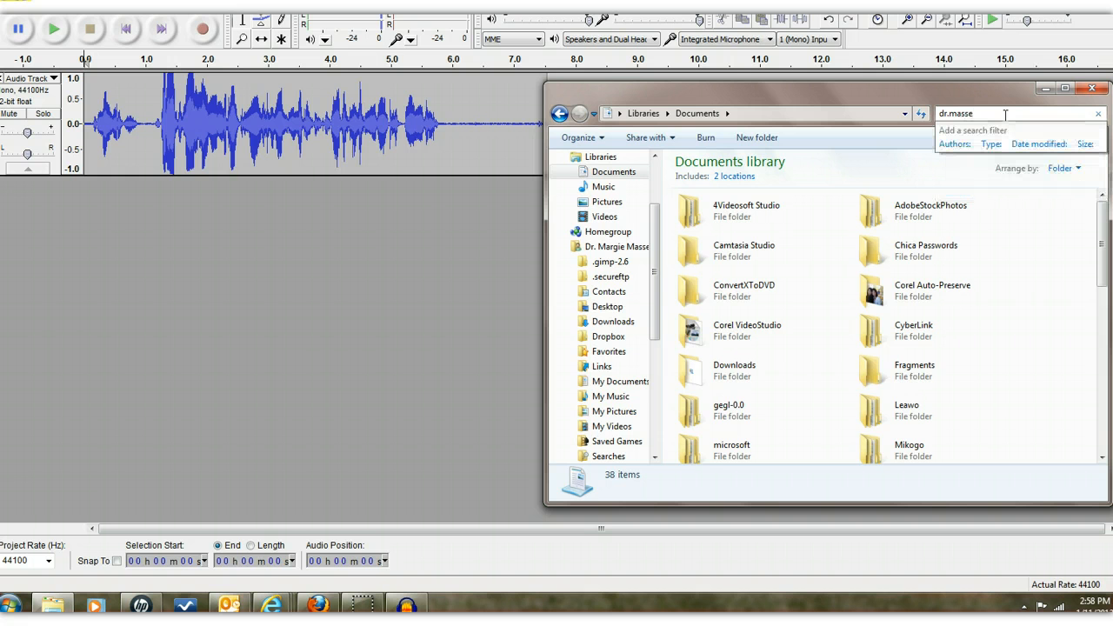
pyautogui.press('BackSpace')
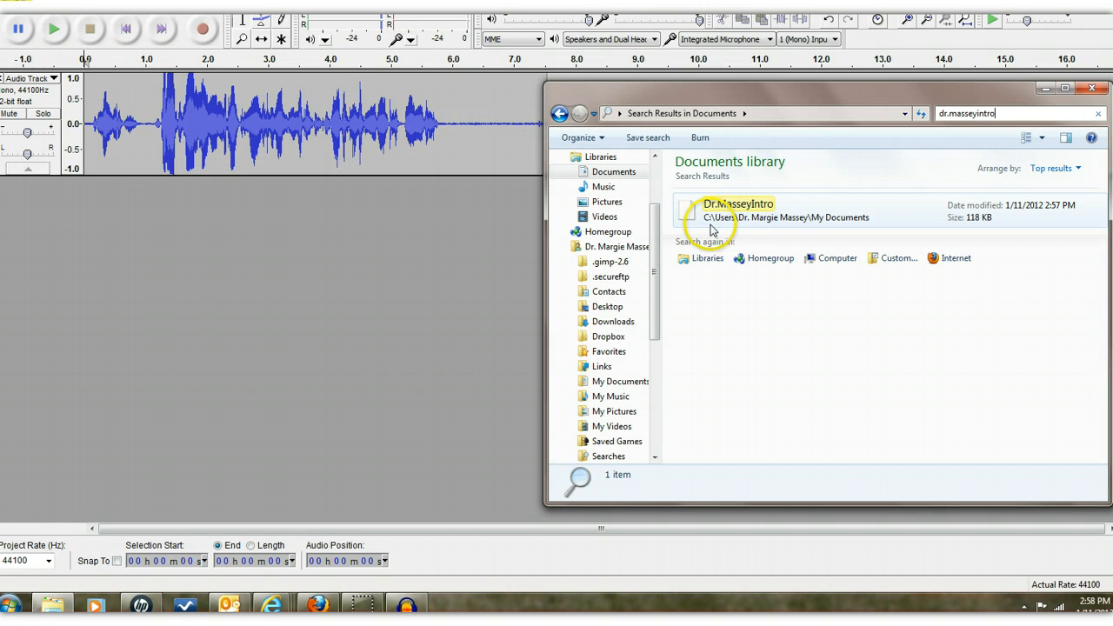
pyautogui.doubleClick(806, 217)
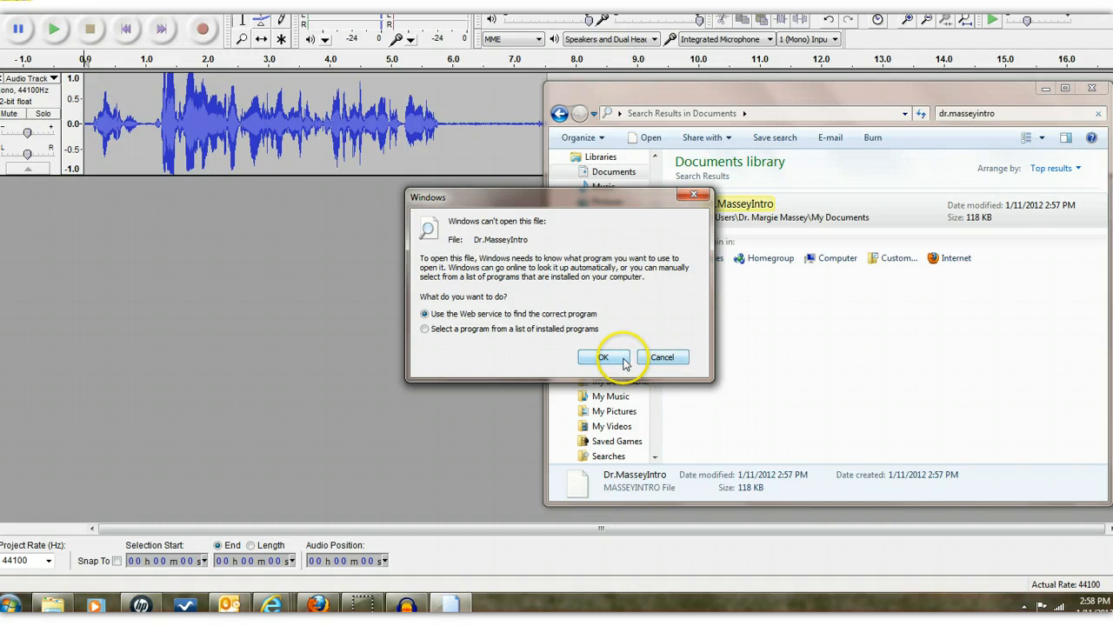
pyautogui.click(622, 364)
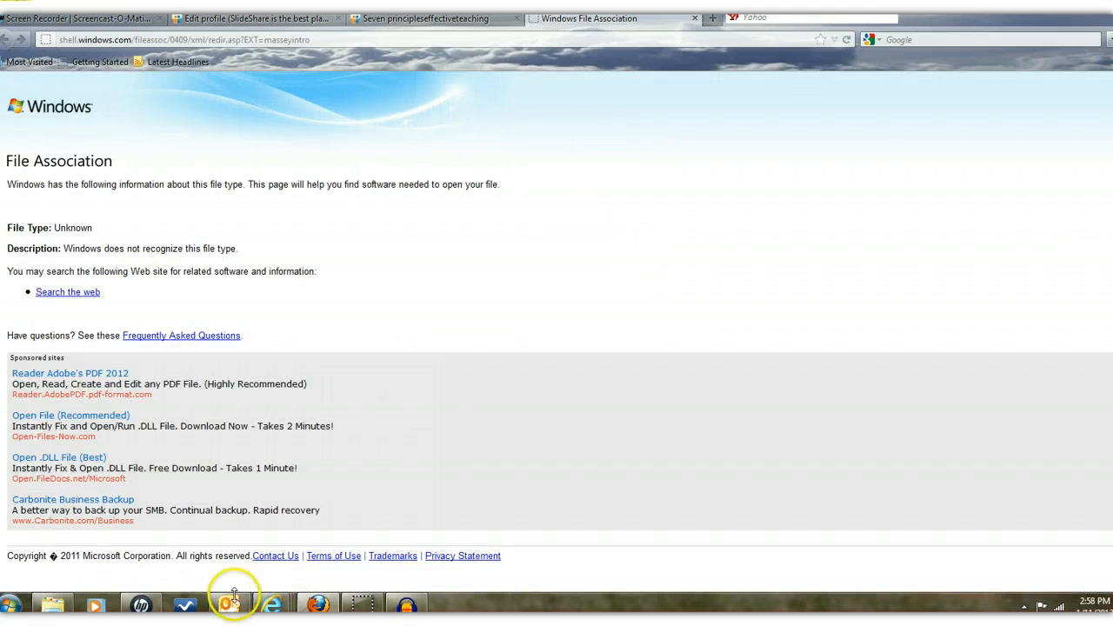
# Set the Firefox File Association page aside using the Start menu to return to Audacity
pyautogui.click(12, 611)
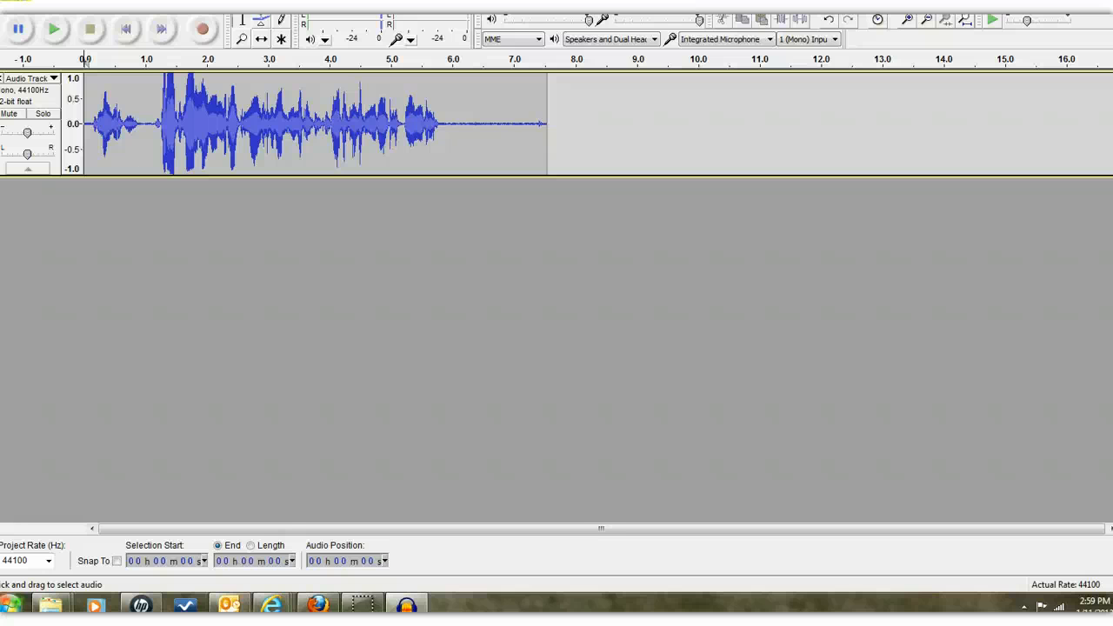
# Select the introduction MP3 in C:\Users' home folder, then switch back to the Blackboard browser window
pyautogui.click(10, 605)
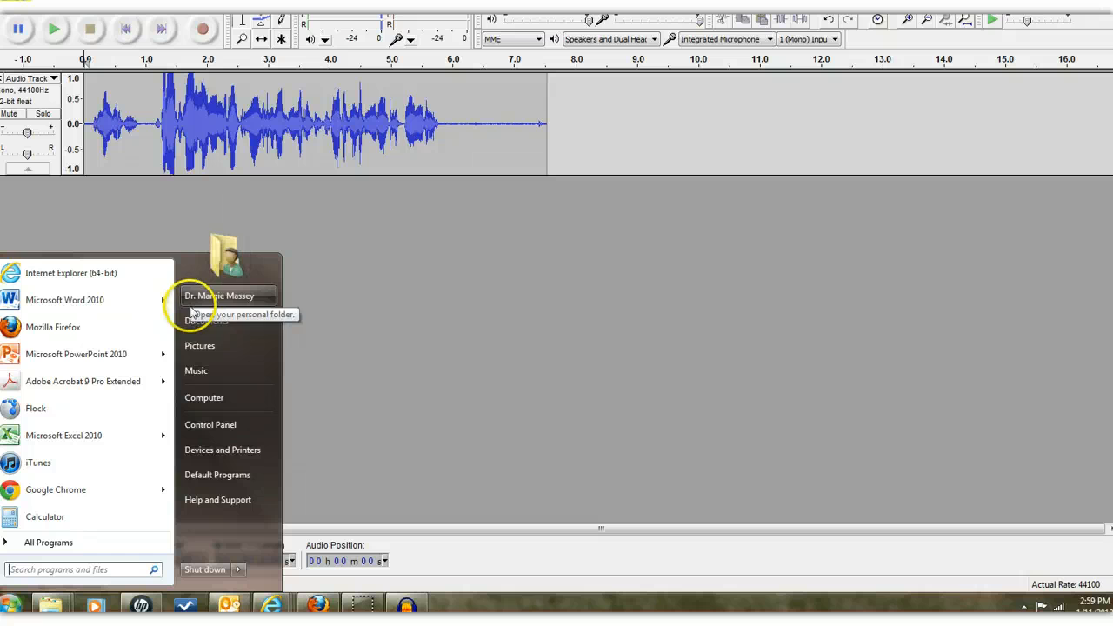
pyautogui.click(192, 397)
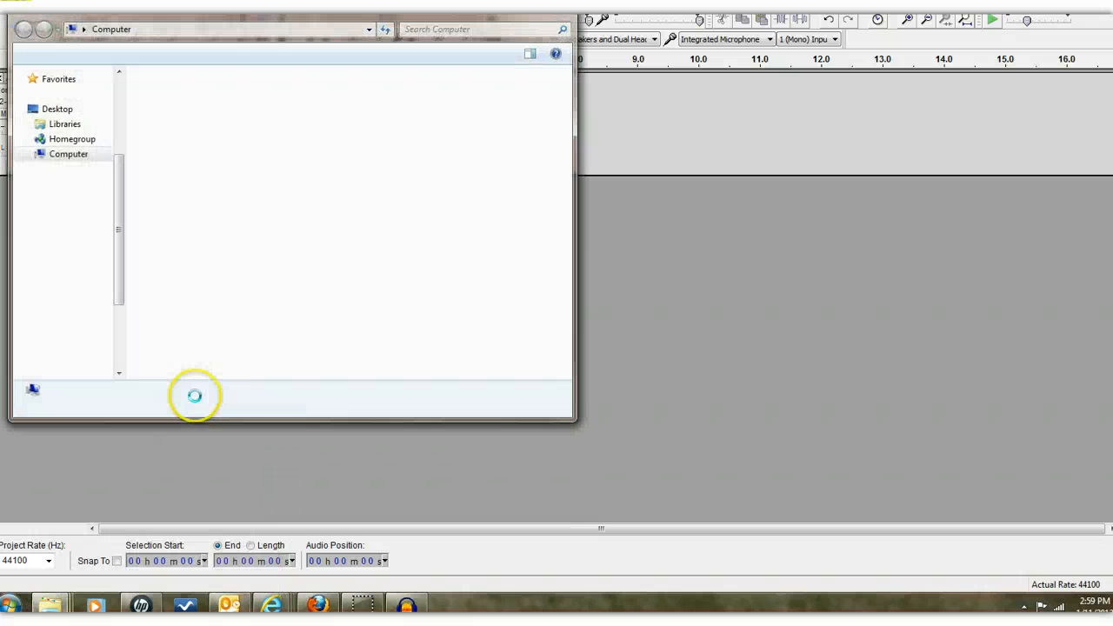
pyautogui.doubleClick(227, 116)
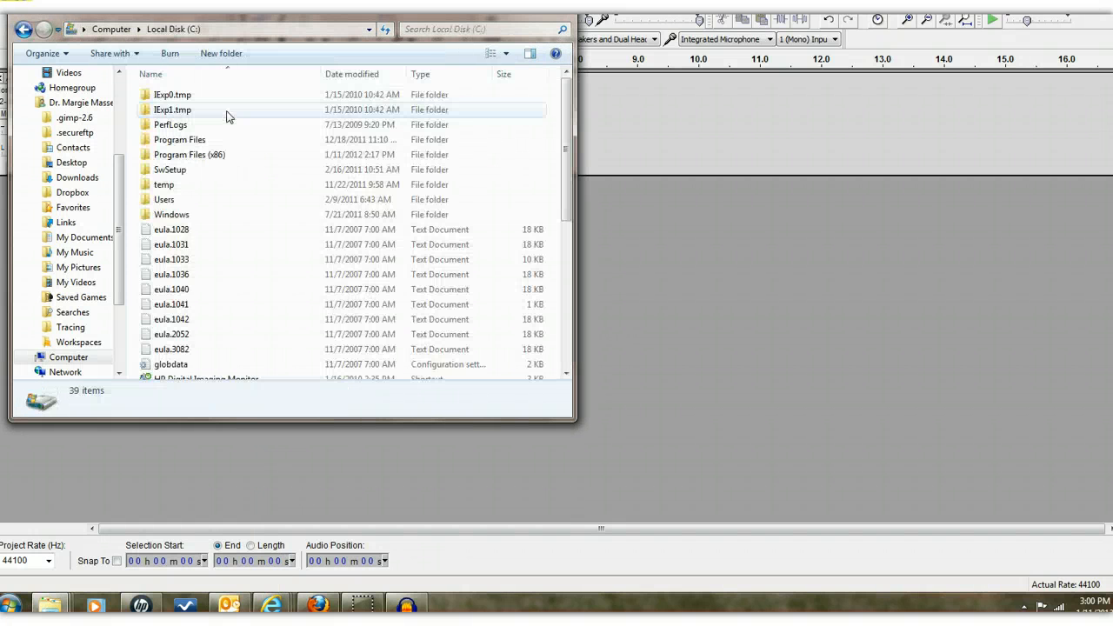
pyautogui.doubleClick(181, 200)
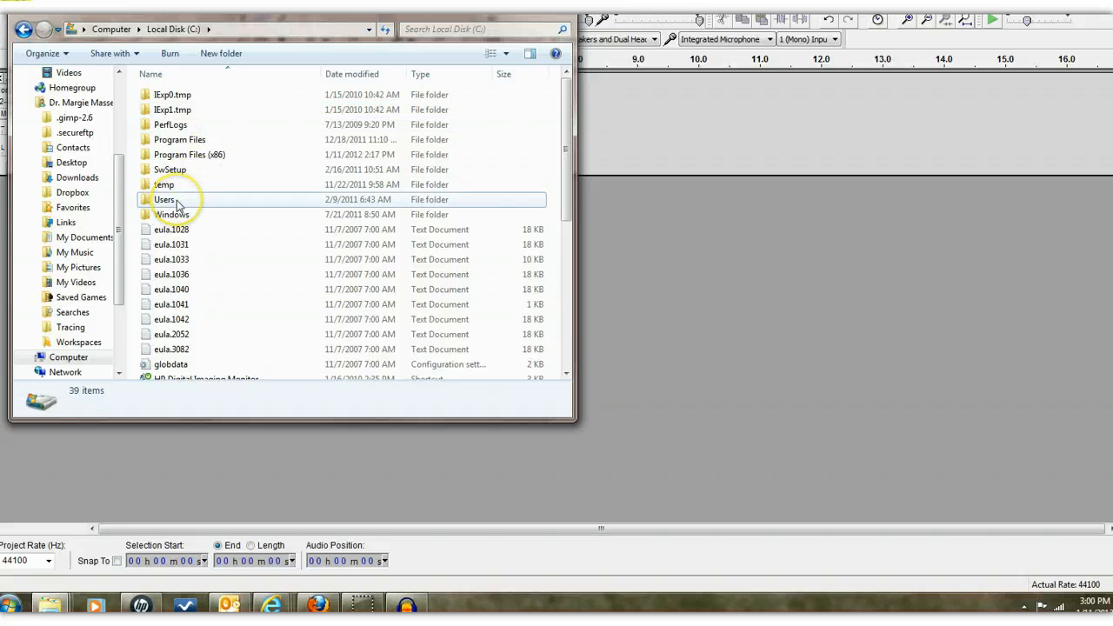
pyautogui.doubleClick(191, 95)
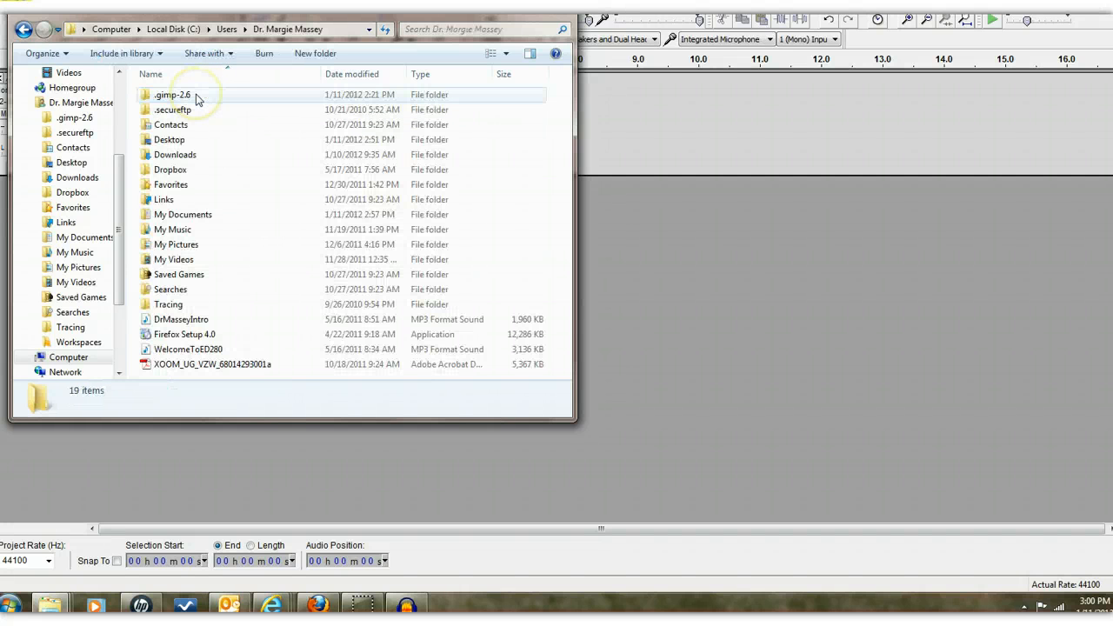
pyautogui.click(202, 320)
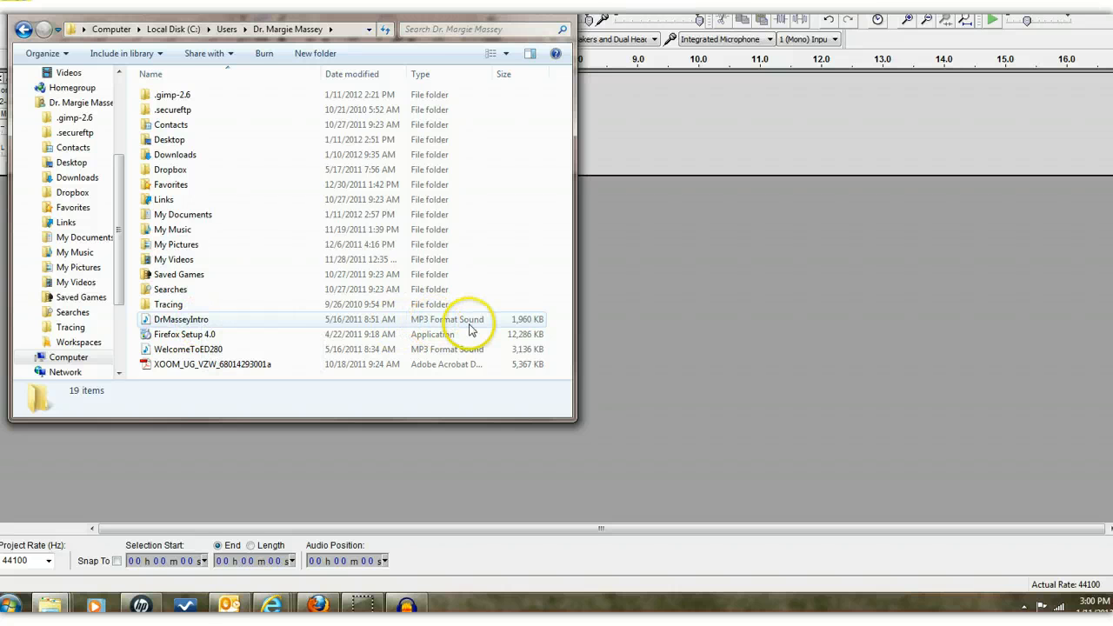
pyautogui.moveTo(275, 612)
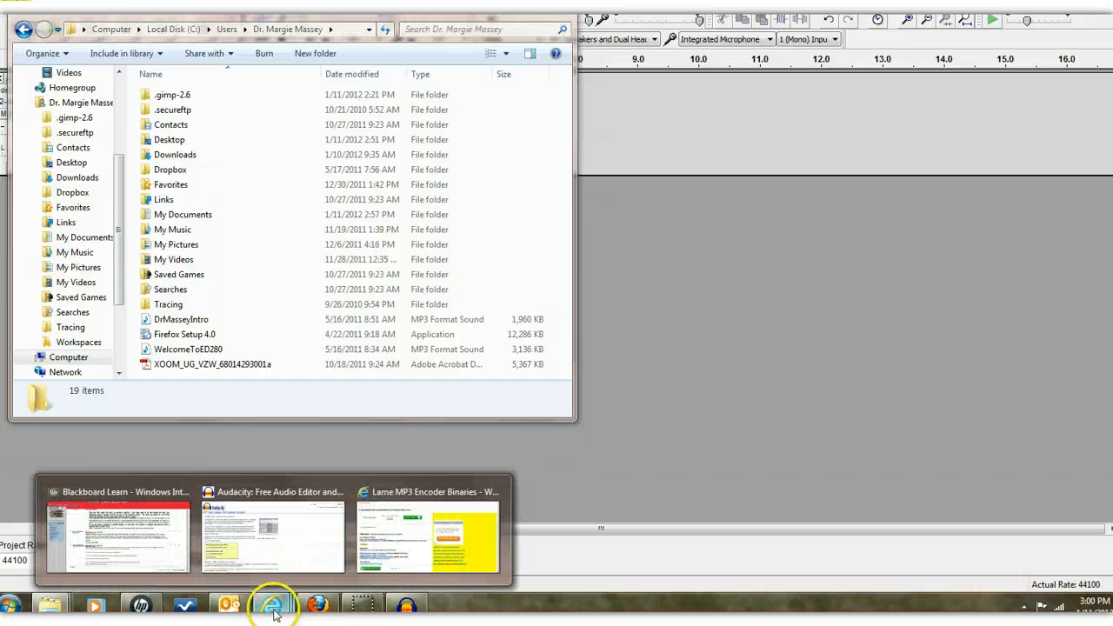
pyautogui.click(136, 499)
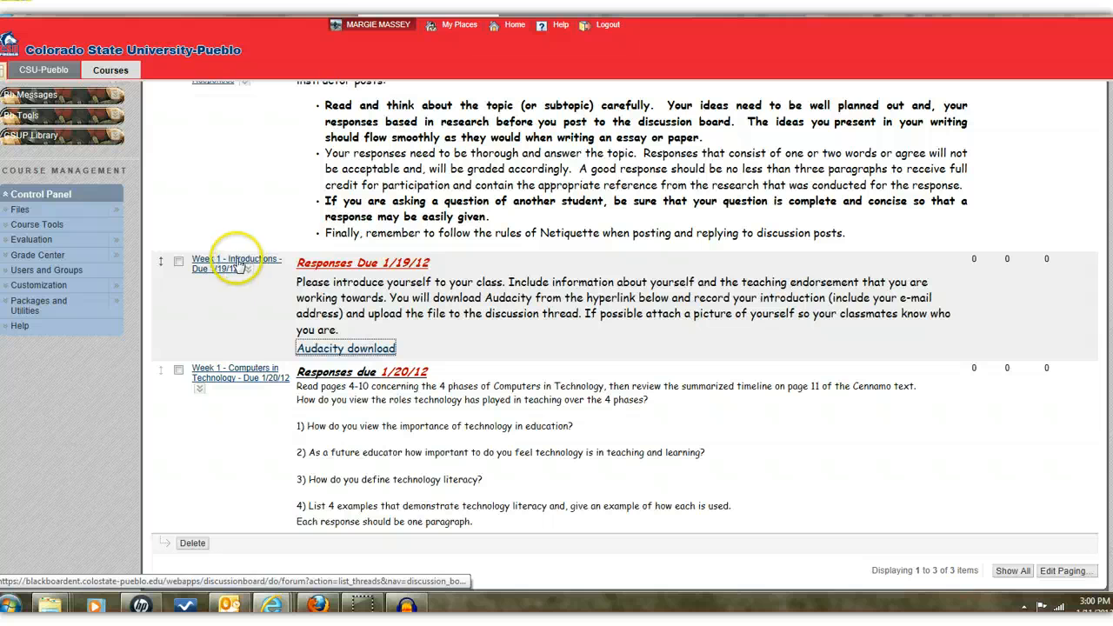
# Log in to Blackboard Learn with the account username and password
pyautogui.click(240, 271)
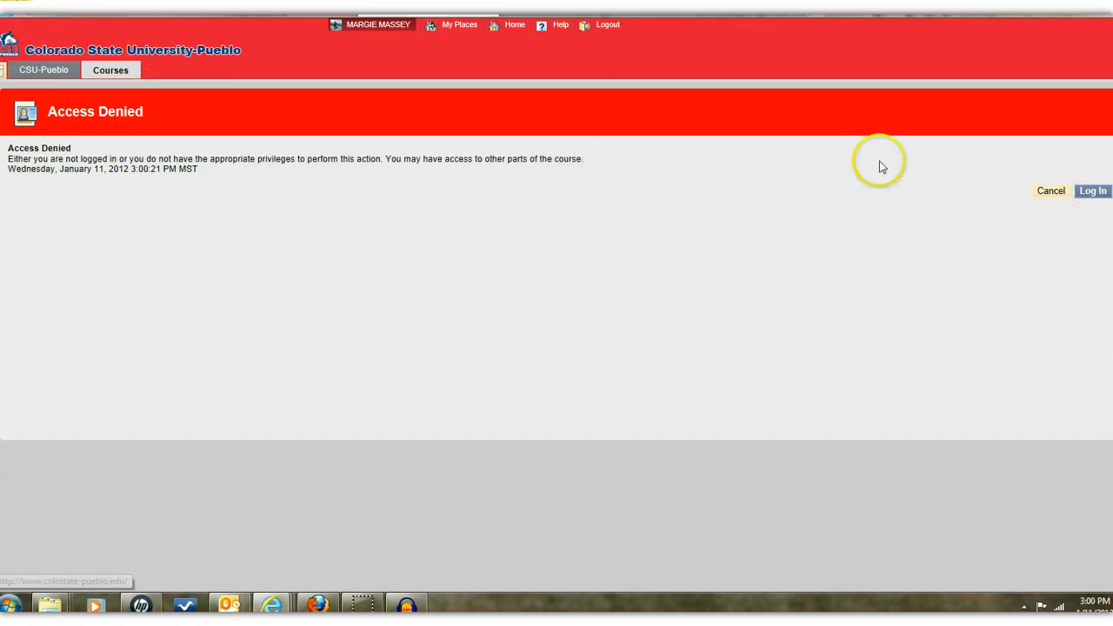
pyautogui.click(1078, 194)
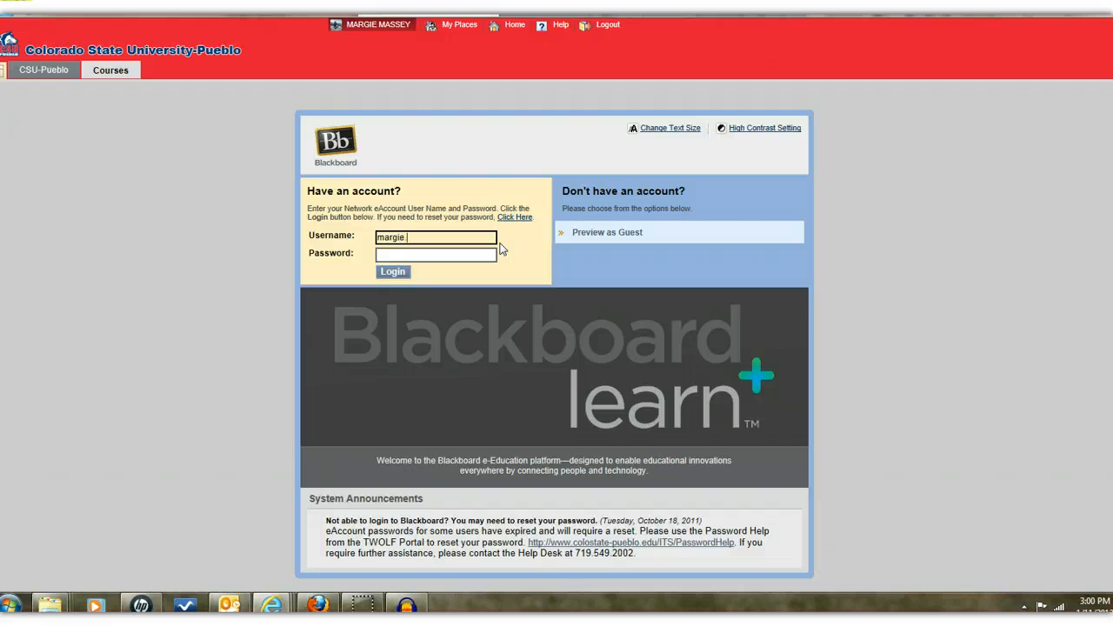
pyautogui.write('margie.massey')
pyautogui.press('Tab')
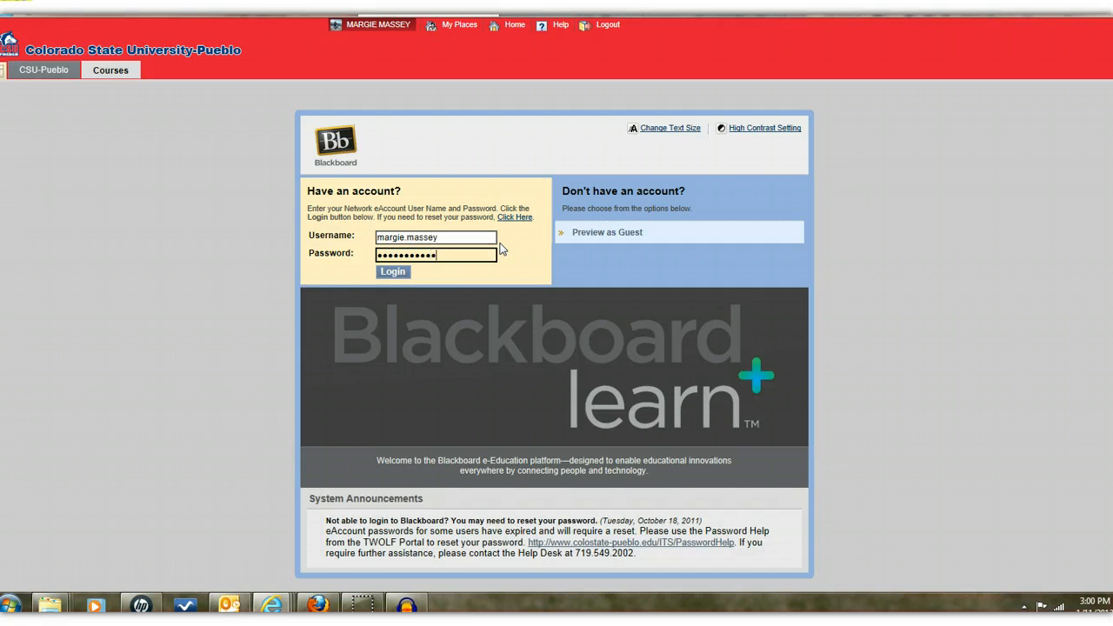
pyautogui.press('Return')
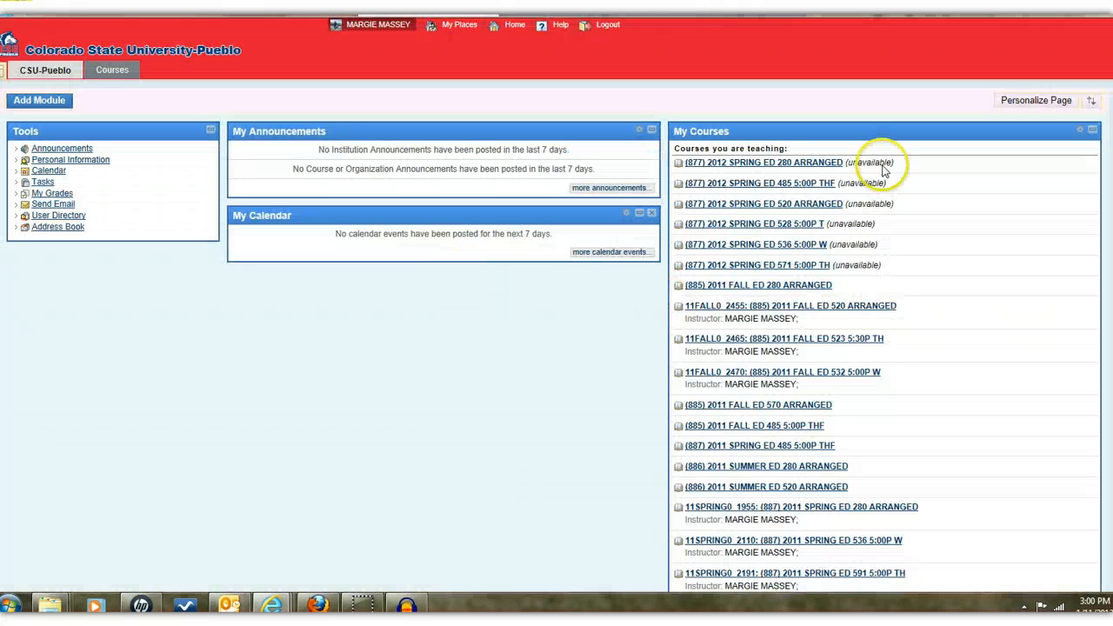
# In the 2012 SPRING ED 280 discussion board, start a new thread in Week 1 - Introductions
pyautogui.click(778, 172)
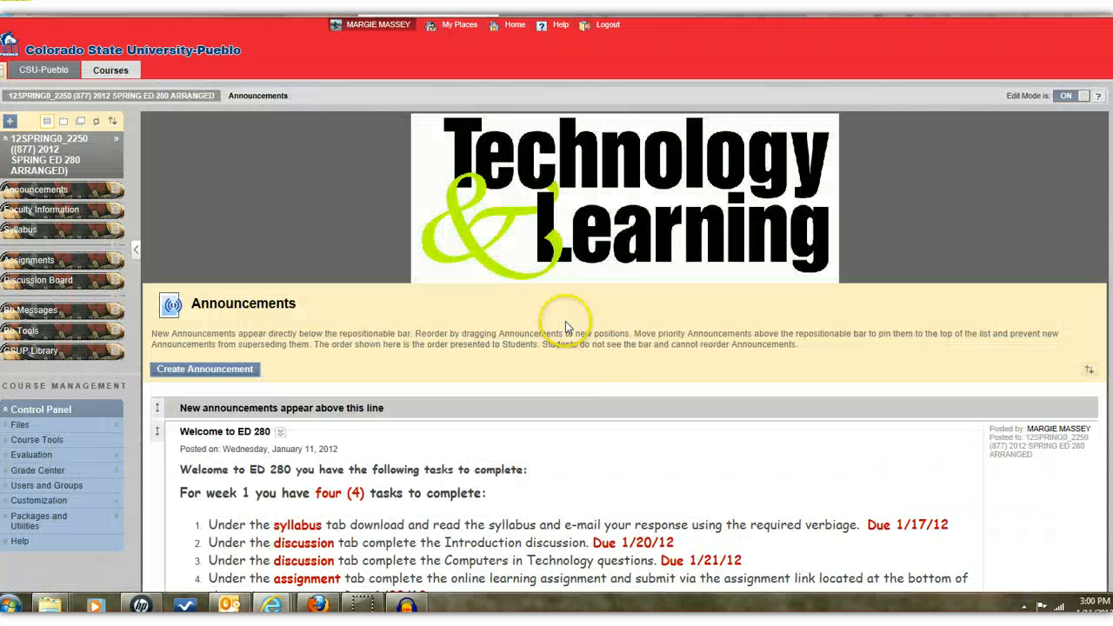
pyautogui.click(50, 286)
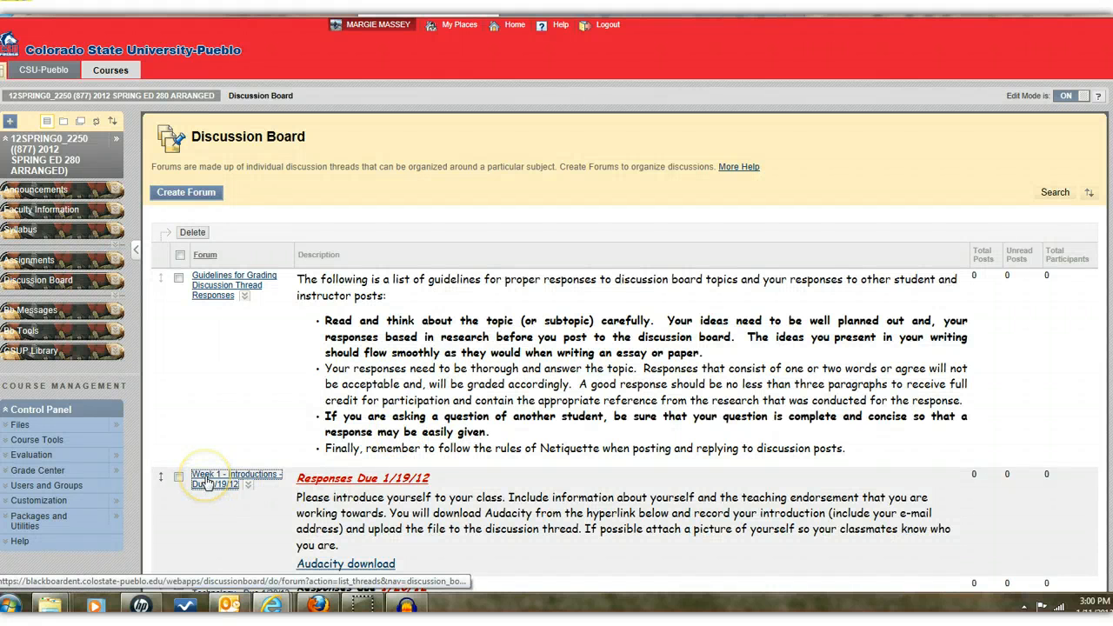
pyautogui.click(207, 483)
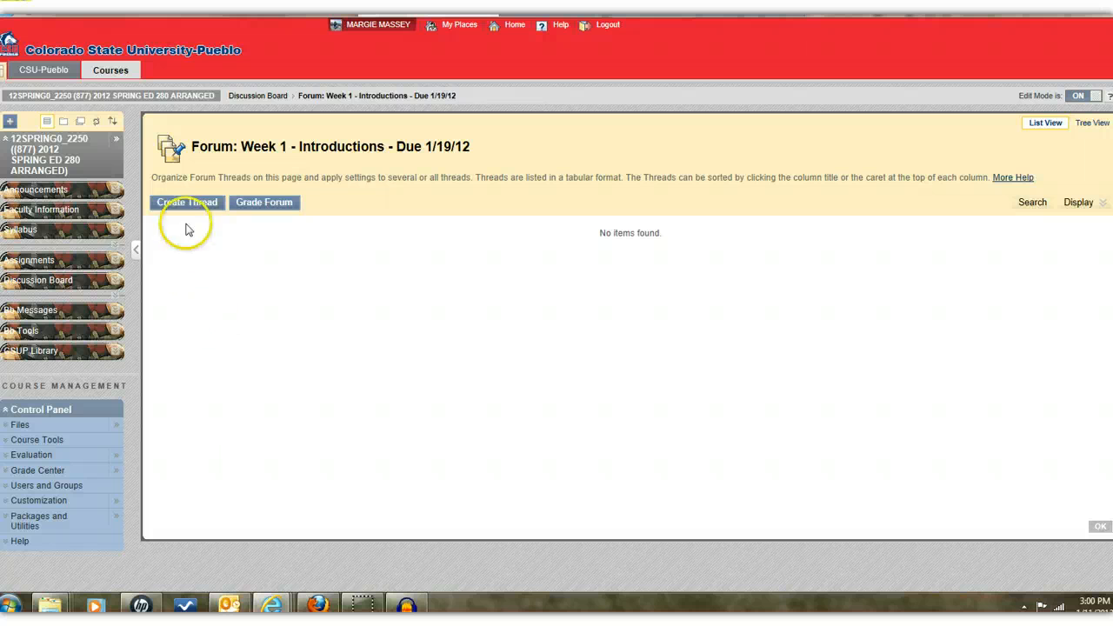
pyautogui.click(187, 204)
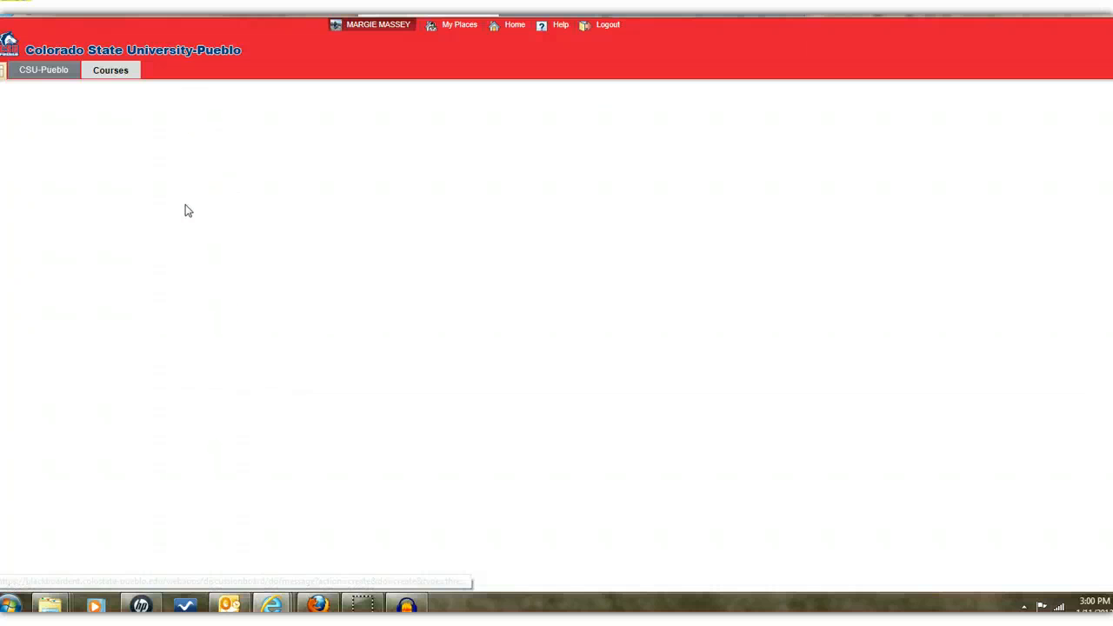
pyautogui.click(417, 367)
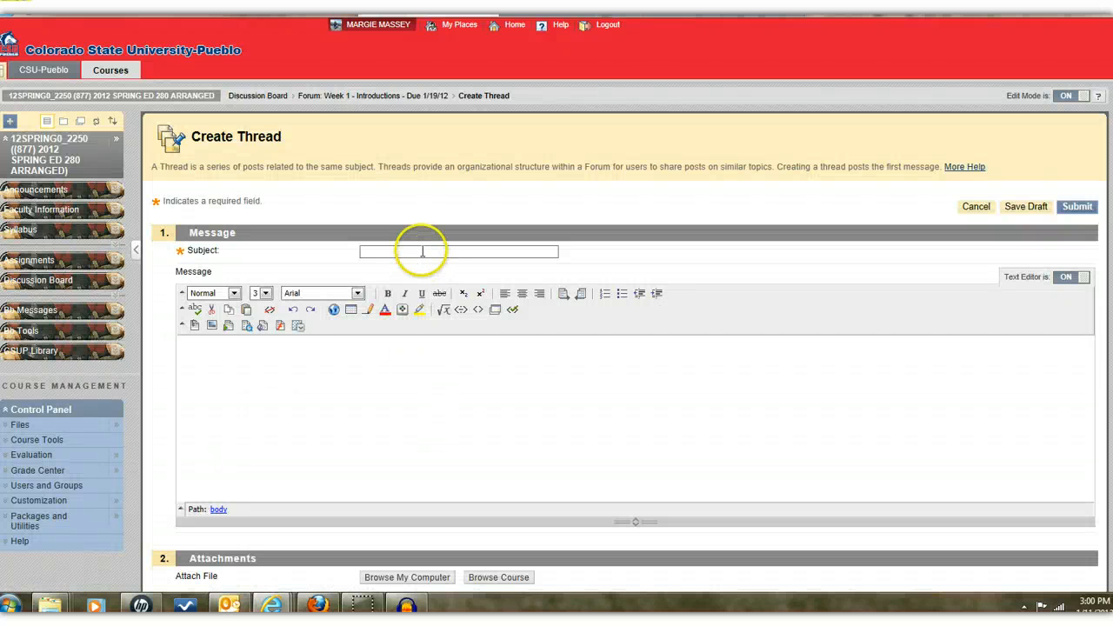
# Give the thread an introduction subject line and put the author's e-mail address in the message
pyautogui.click(423, 251)
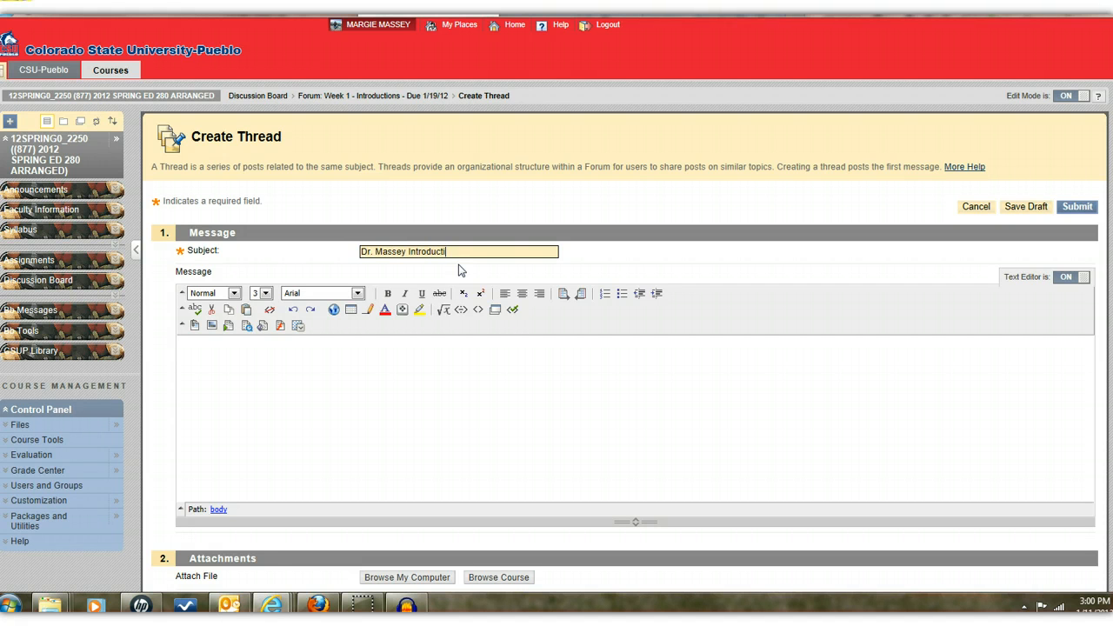
pyautogui.click(397, 360)
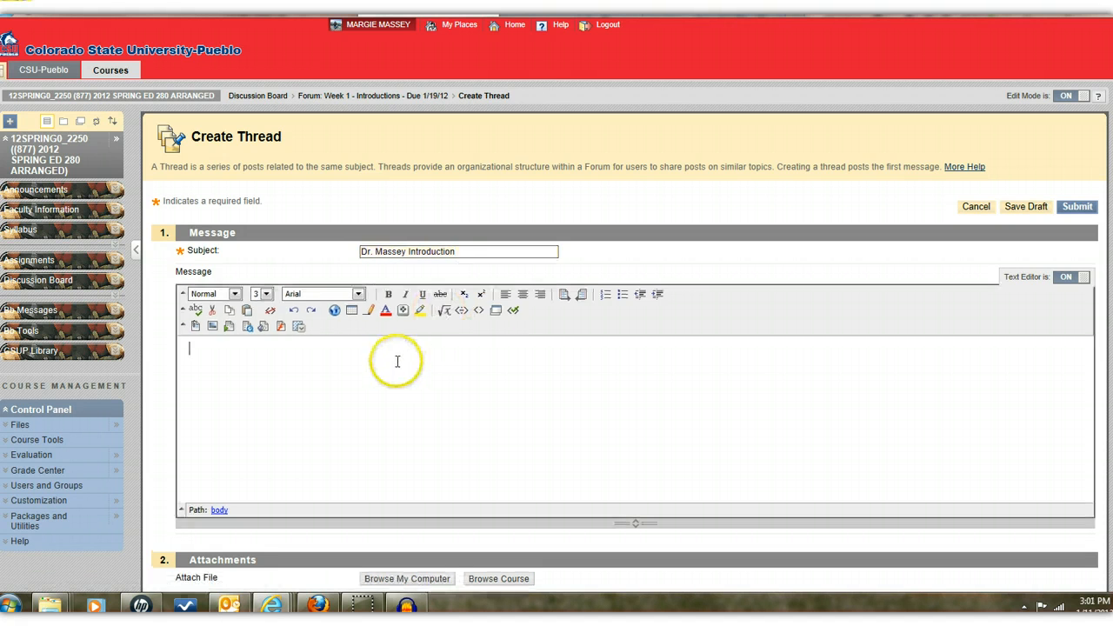
pyautogui.click(213, 363)
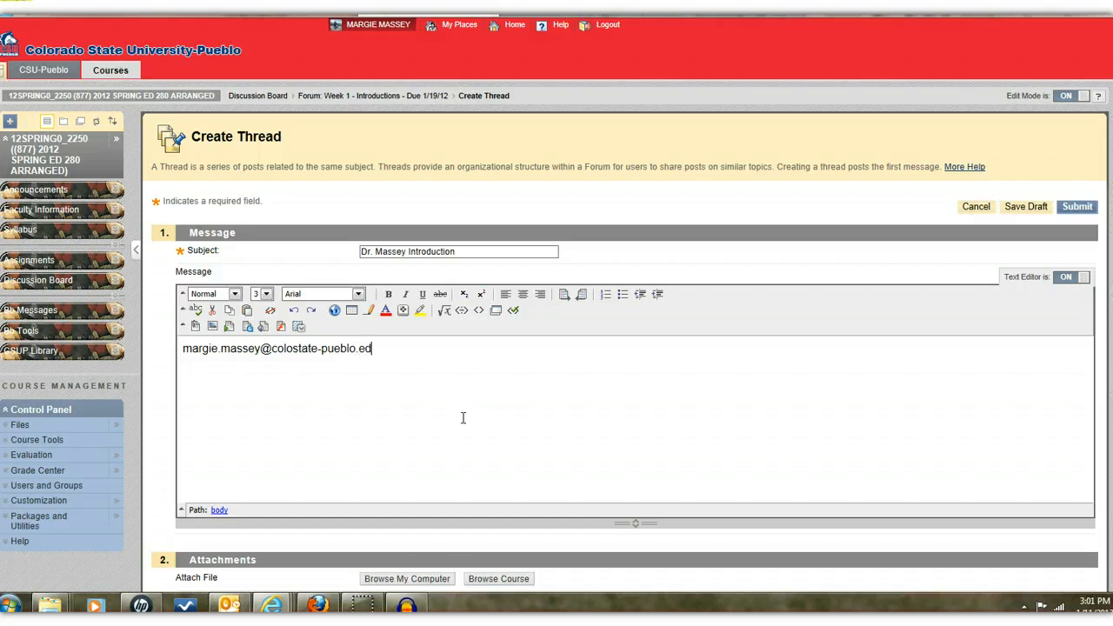
# Attach DrMasseyIntro.mp3 from Local Disk (C:) > Users > personal user folder to the thread
pyautogui.click(430, 578)
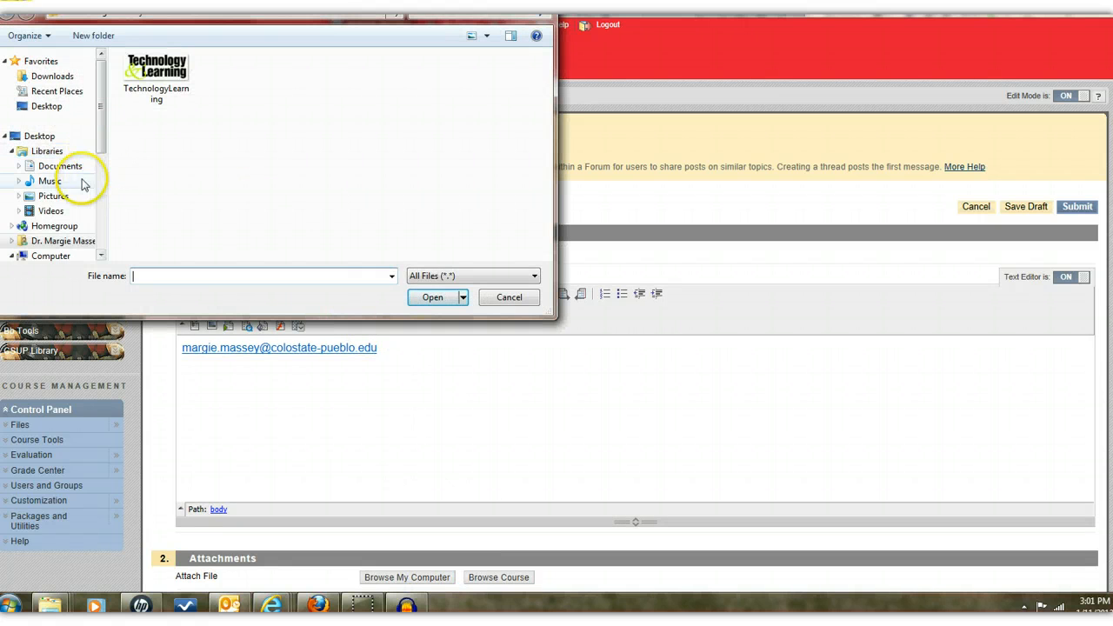
pyautogui.click(45, 254)
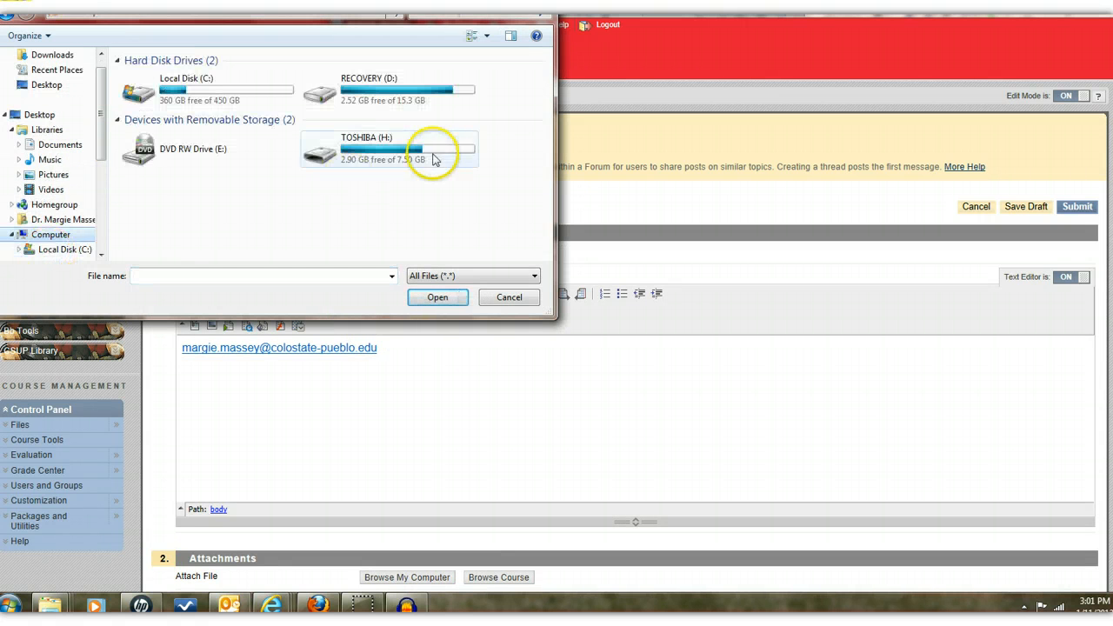
pyautogui.doubleClick(193, 90)
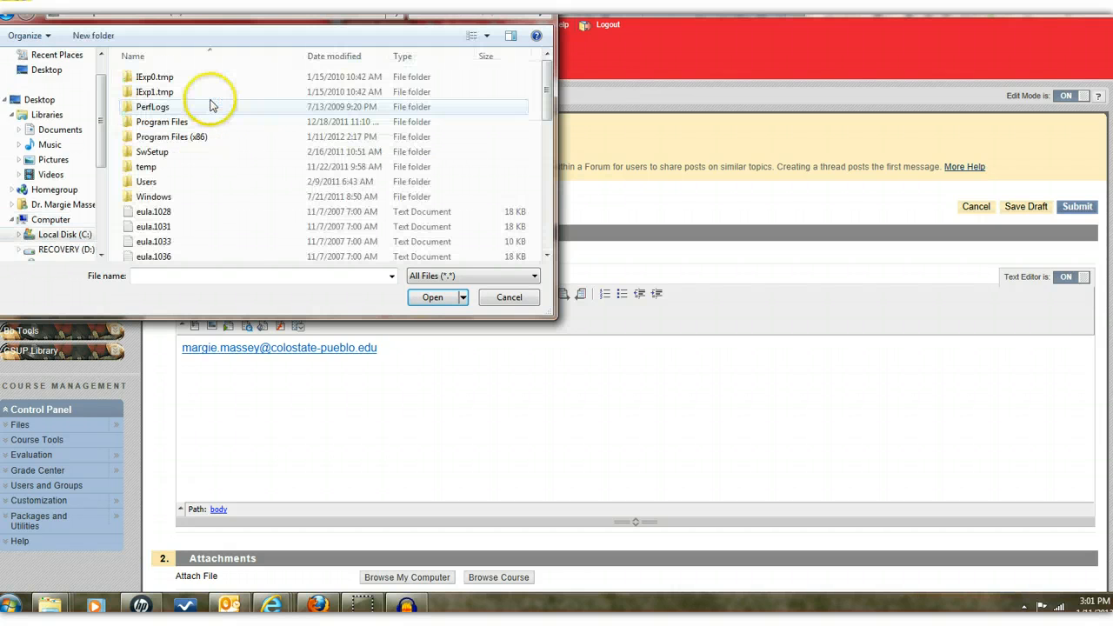
pyautogui.doubleClick(152, 183)
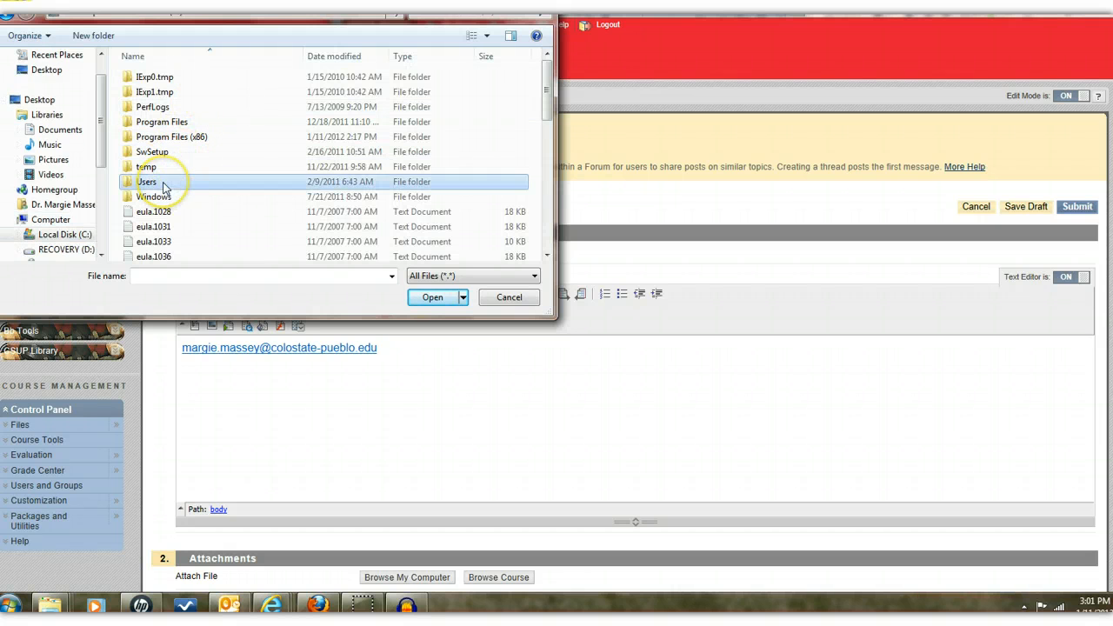
pyautogui.click(193, 78)
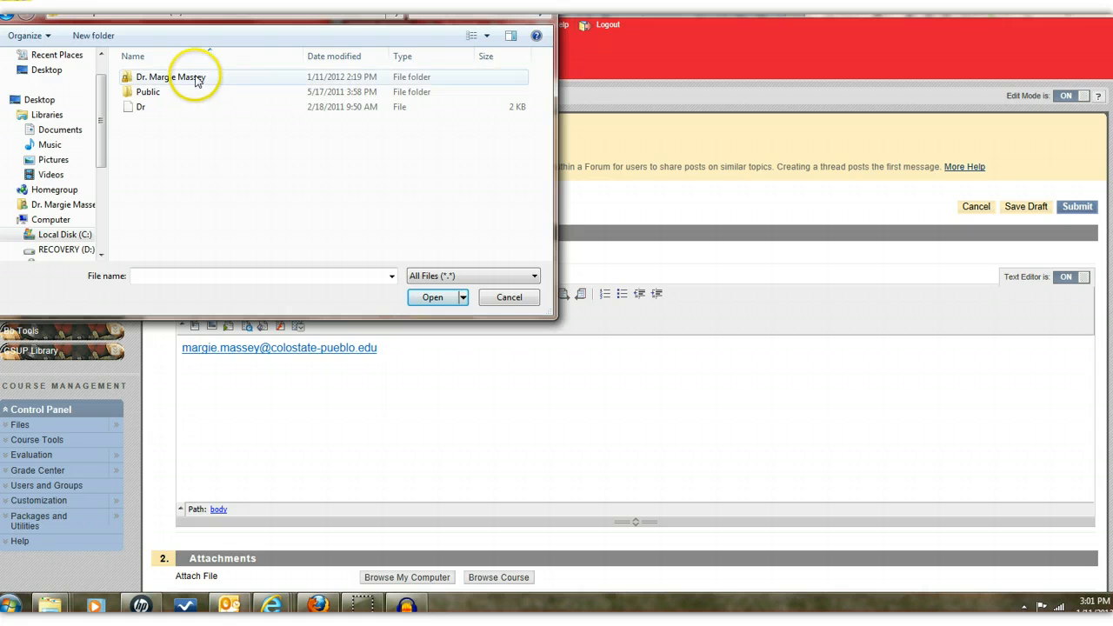
pyautogui.click(197, 79)
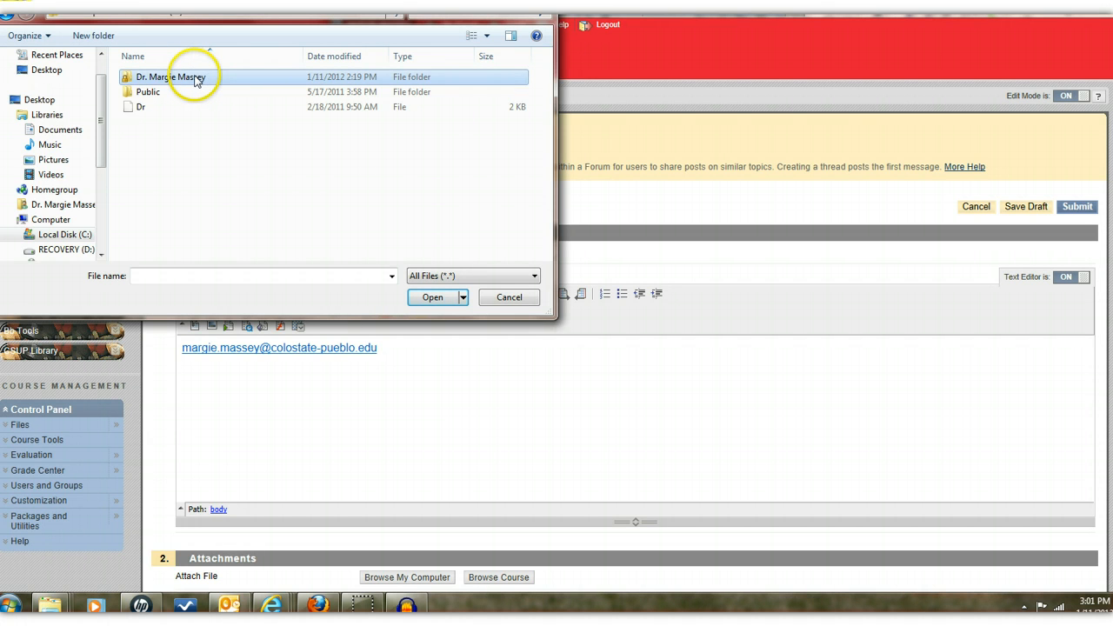
pyautogui.doubleClick(197, 80)
pyautogui.scroll(-2, 226, 210)
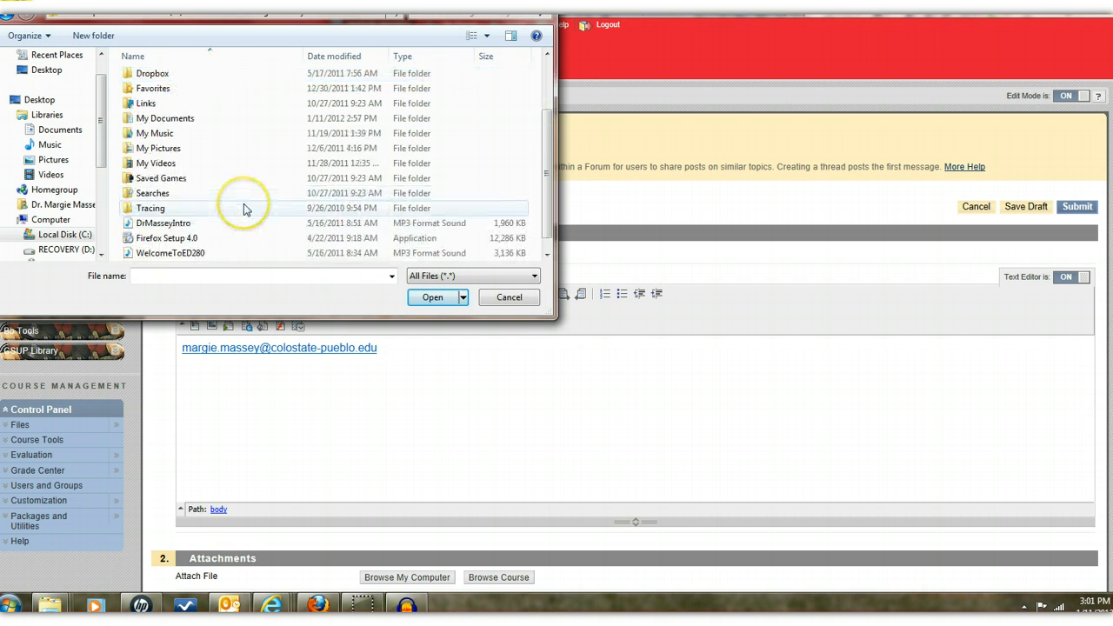
pyautogui.scroll(-1, 236, 211)
pyautogui.click(162, 209)
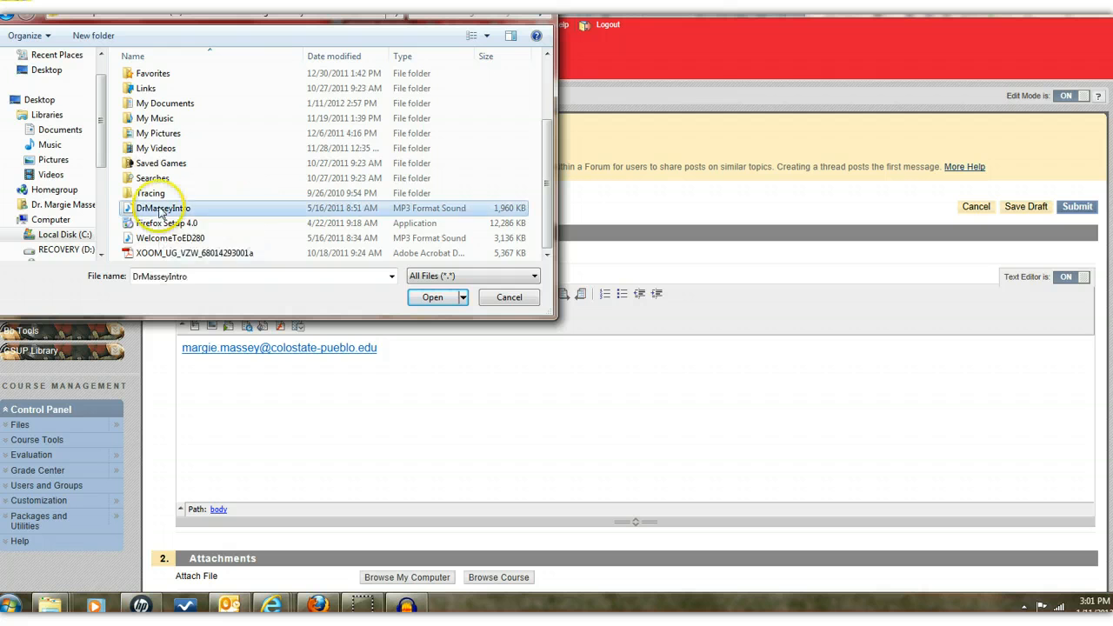
pyautogui.click(423, 301)
pyautogui.scroll(-3, 714, 467)
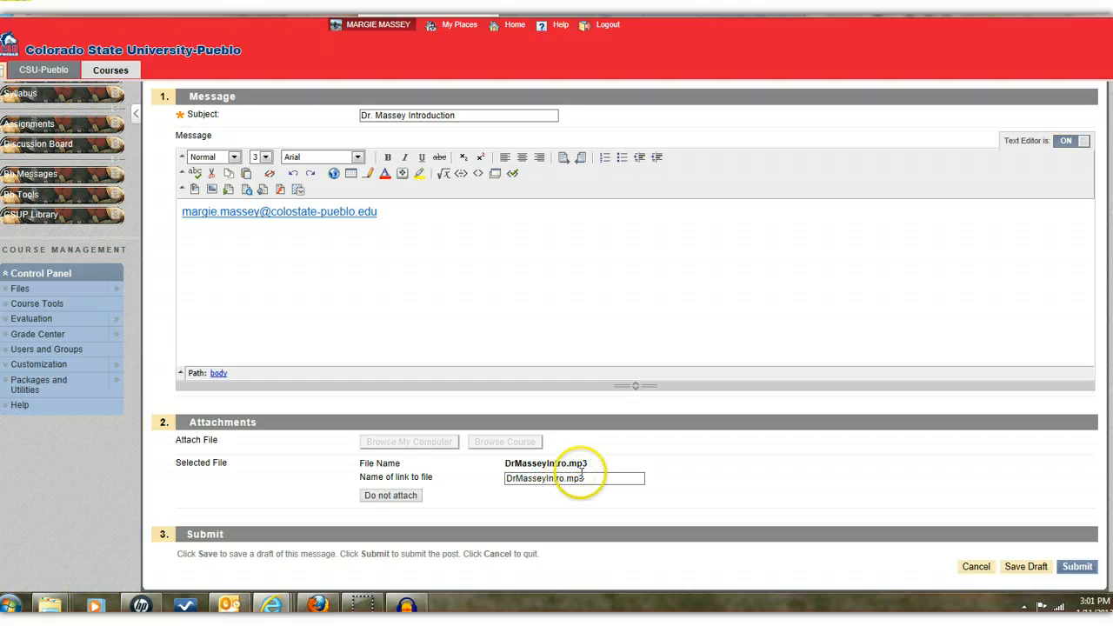
# Submit the thread, dismiss the already-submitted warning, then open its attached DrMasseyIntro.mp3 link
pyautogui.click(1081, 570)
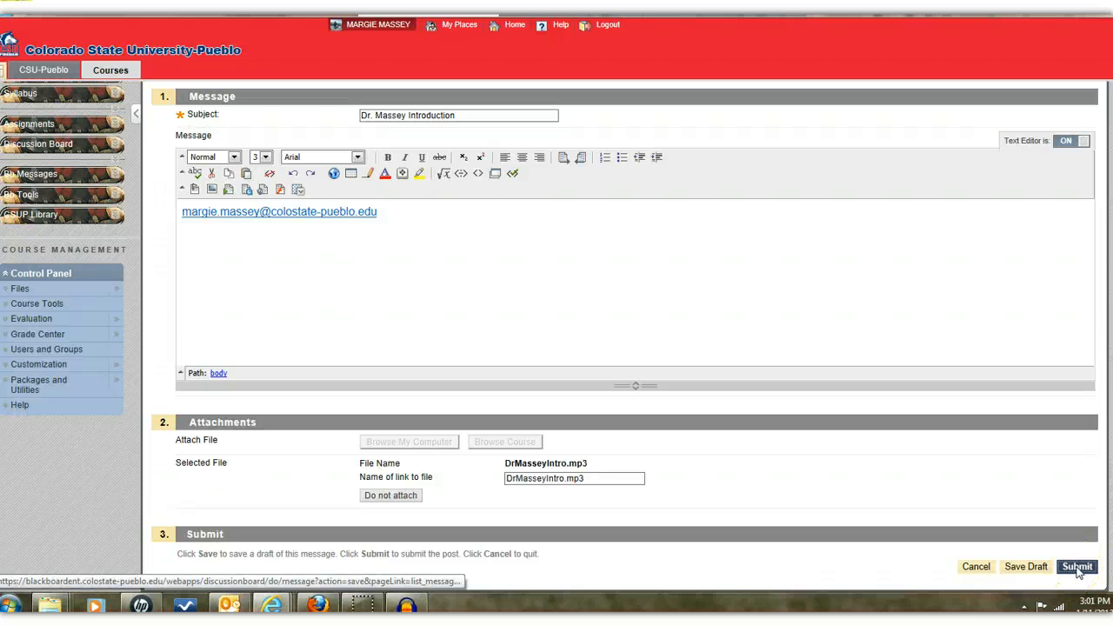
pyautogui.click(1078, 567)
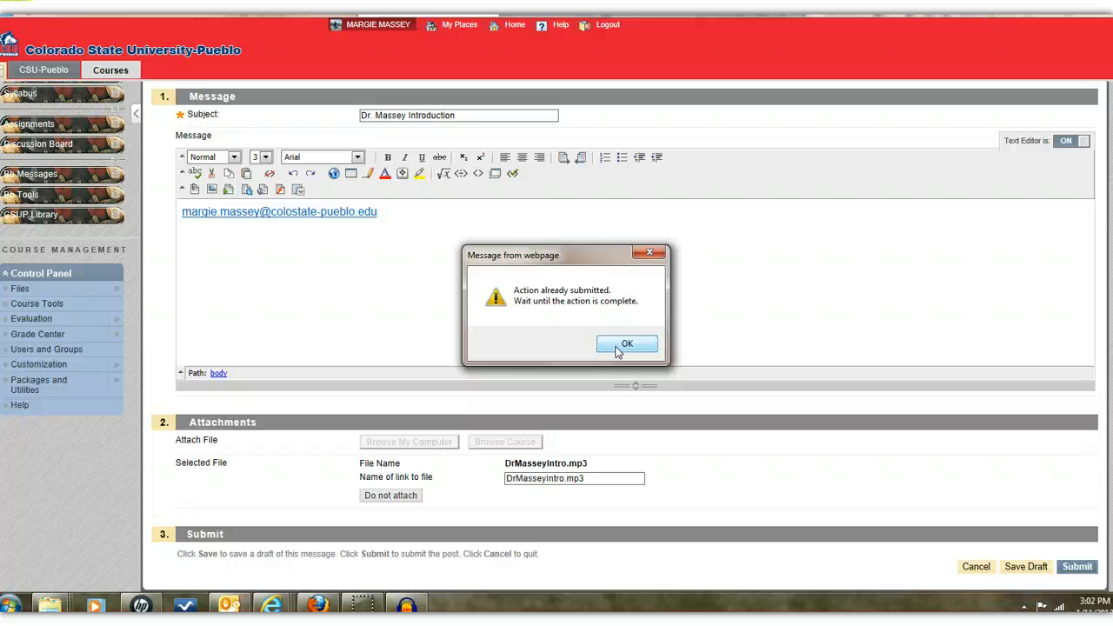
pyautogui.click(622, 347)
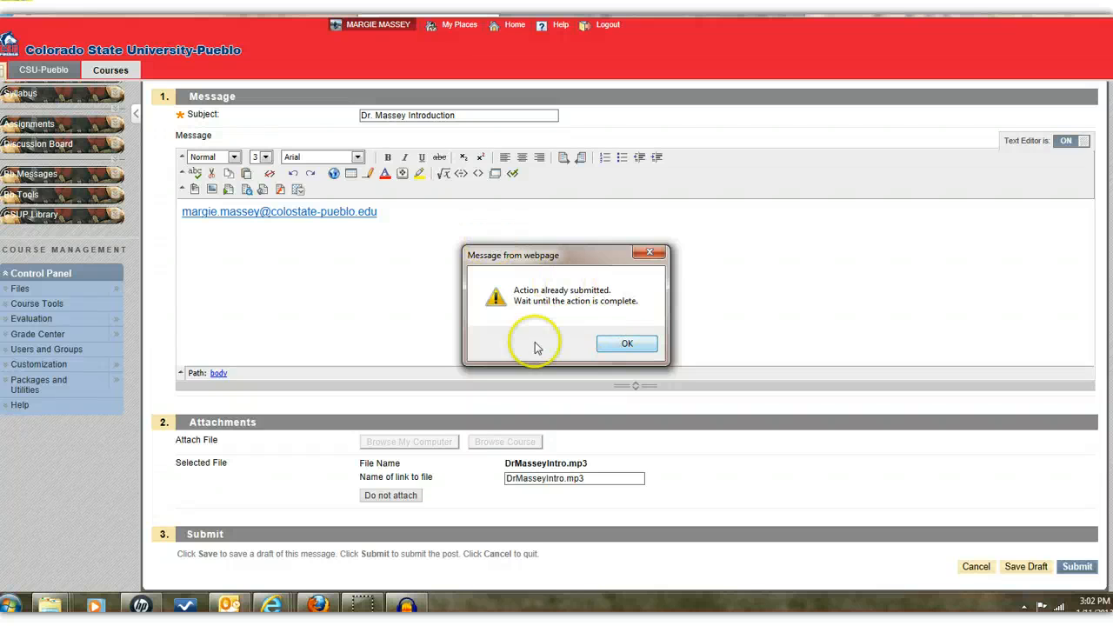
pyautogui.click(629, 346)
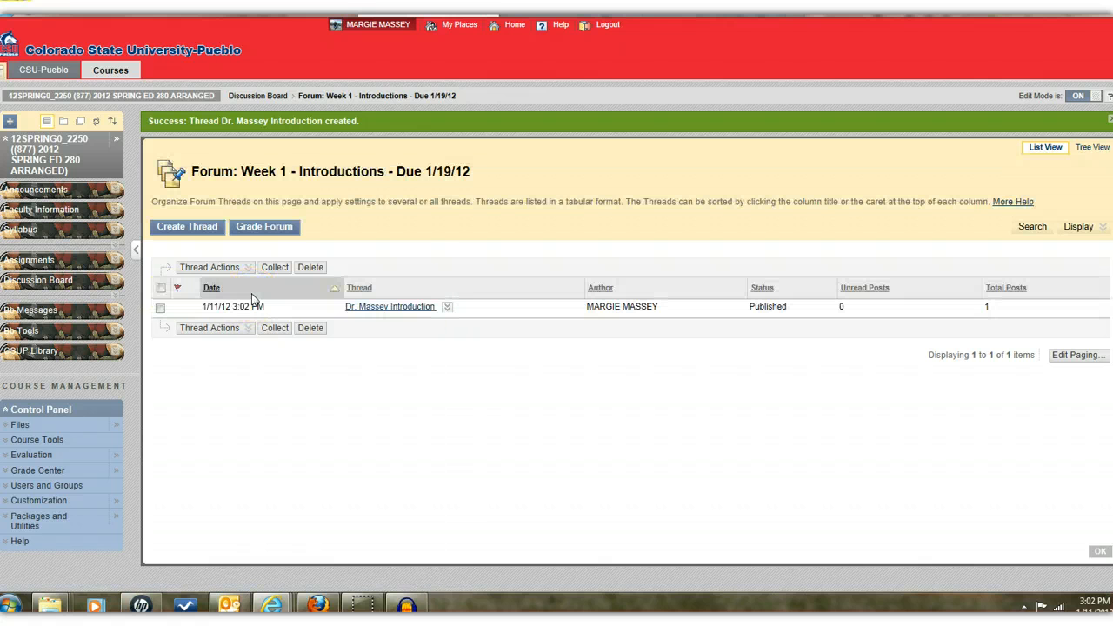
pyautogui.click(389, 309)
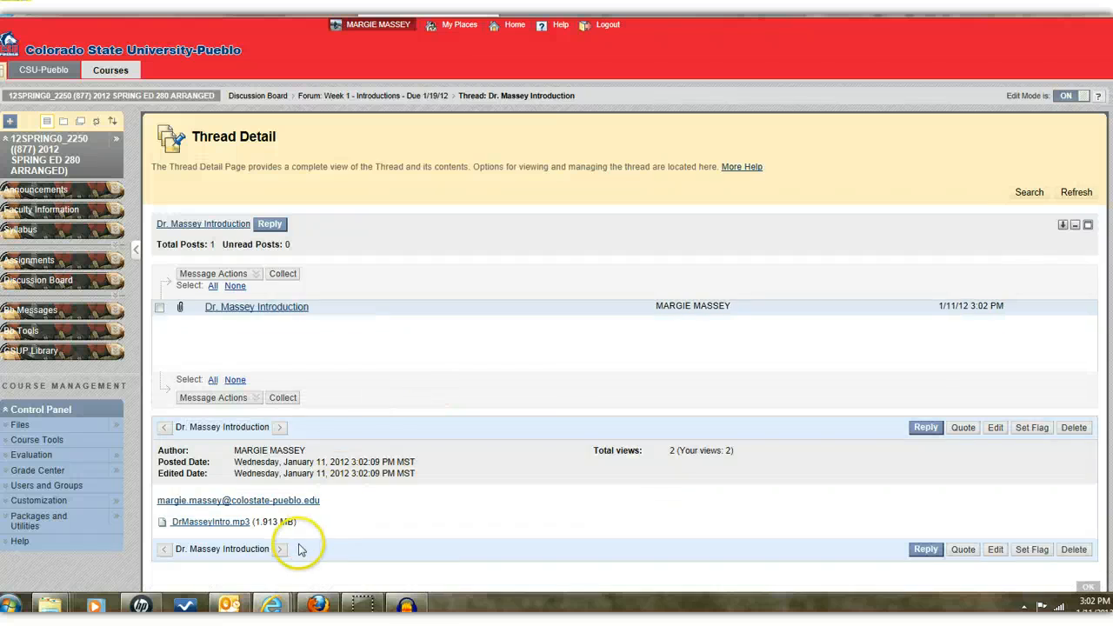
pyautogui.click(211, 522)
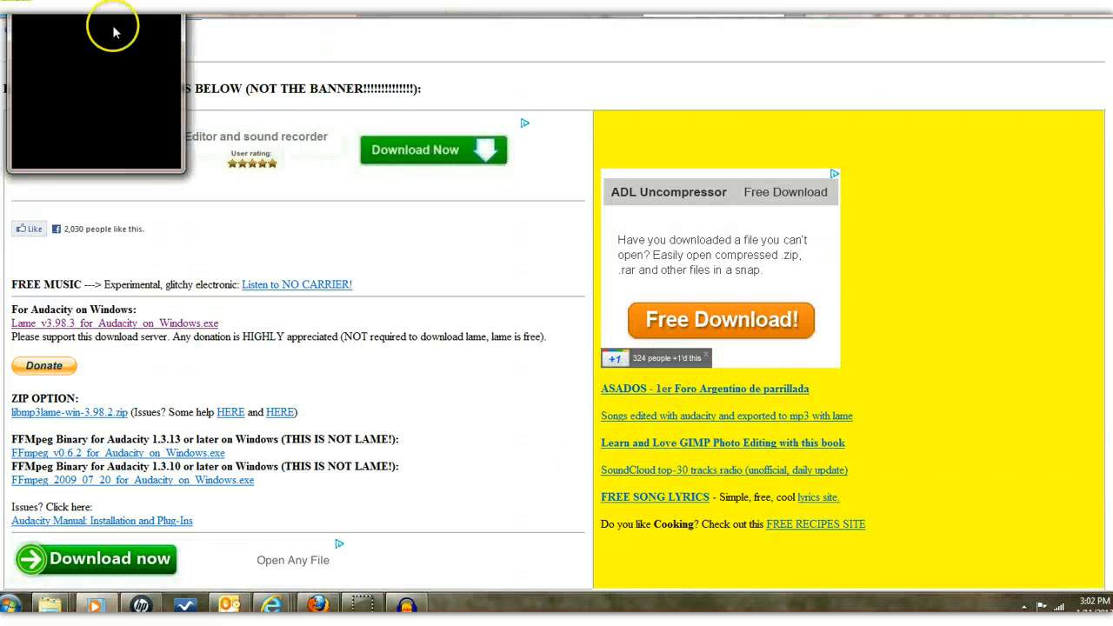
# Start DrMasseyIntro.mp3 playing in the Media Player mini window, then pause it
pyautogui.click(99, 150)
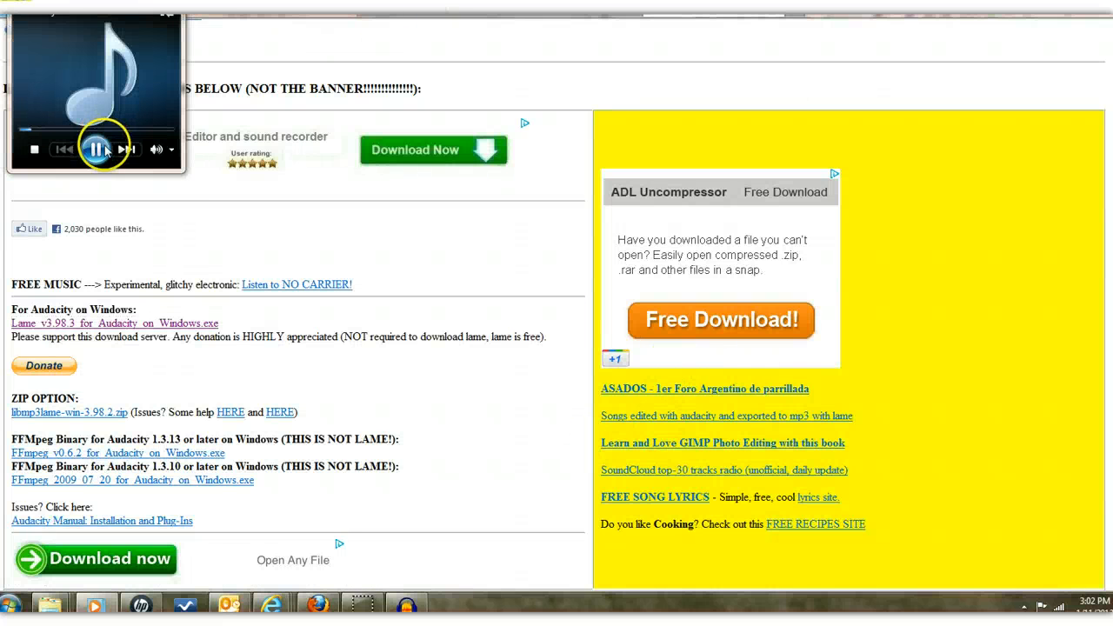
pyautogui.click(99, 150)
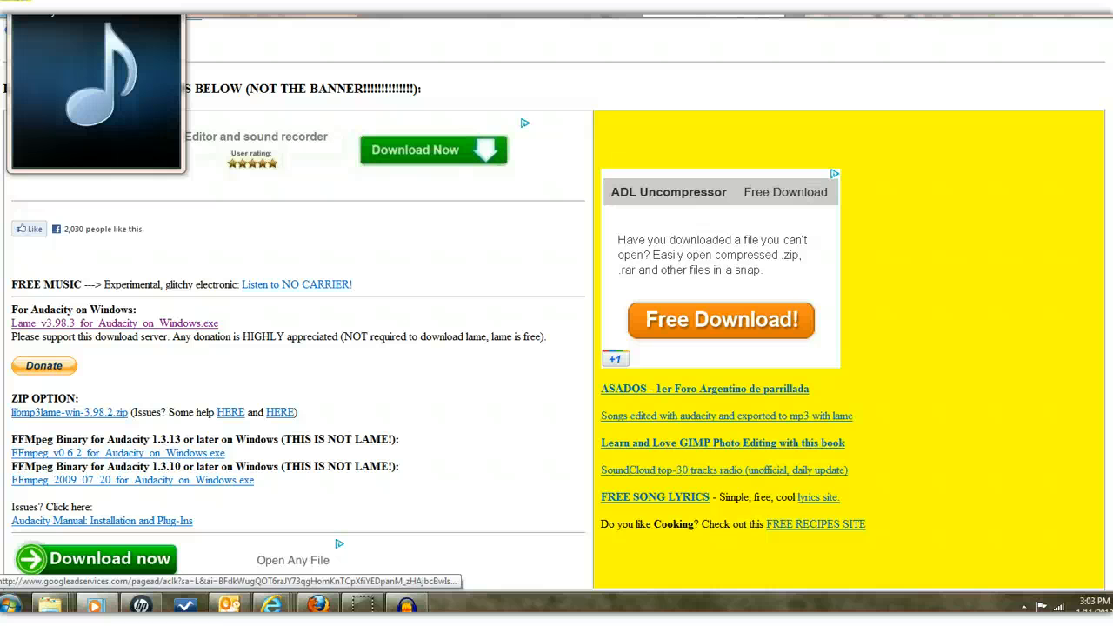
pyautogui.moveTo(95, 149)
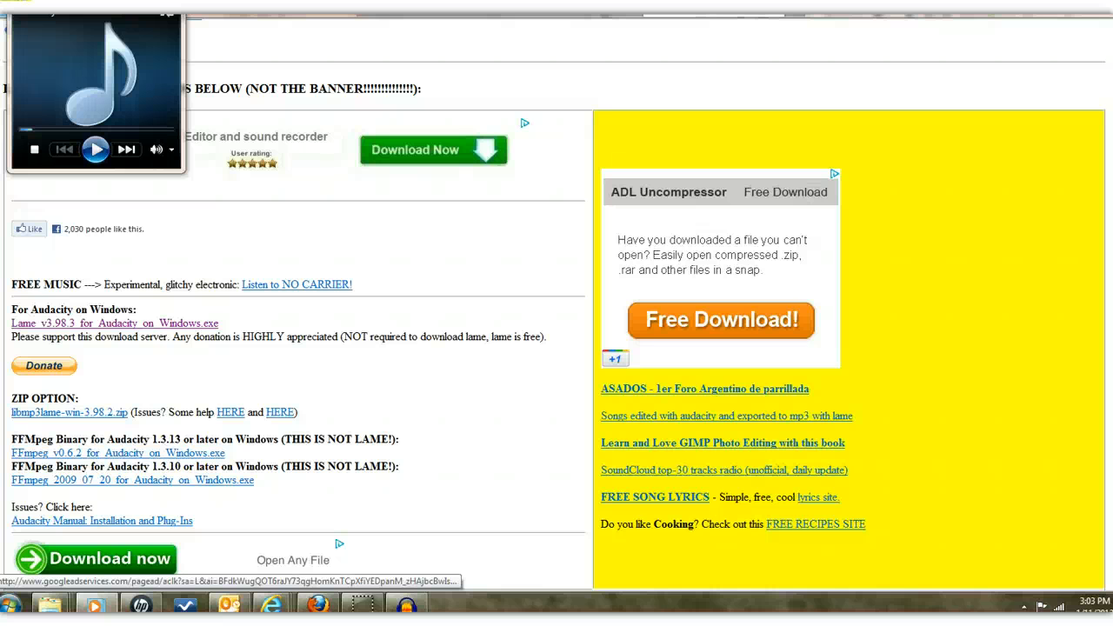